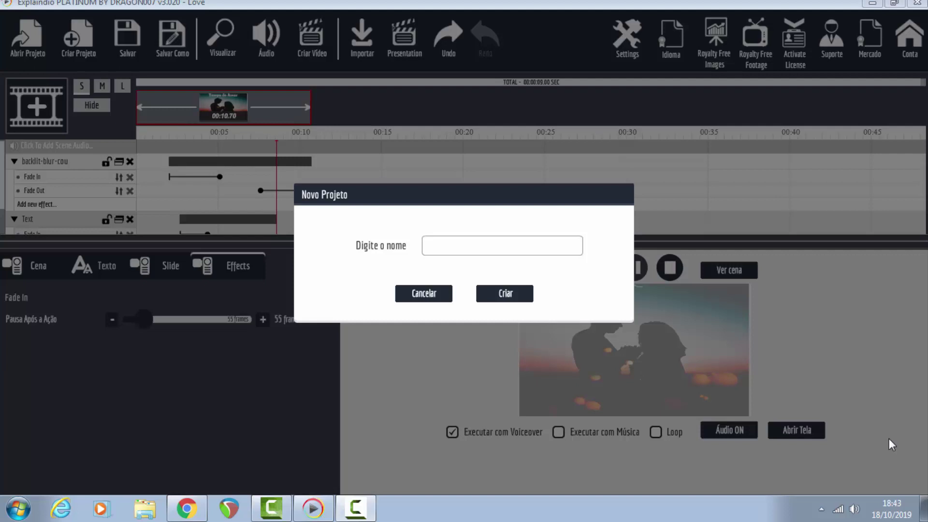
Create a new empty project named 'love'.
click(502, 243)
text(love)
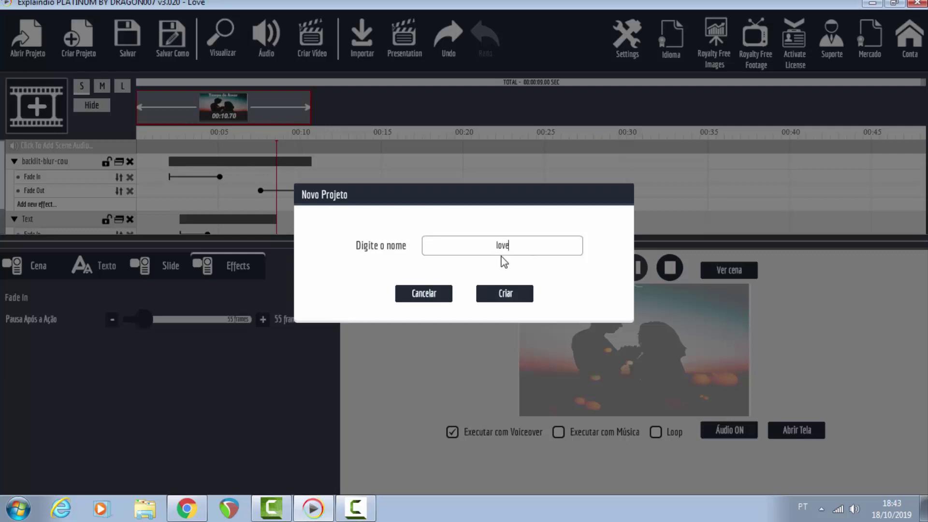
click(489, 294)
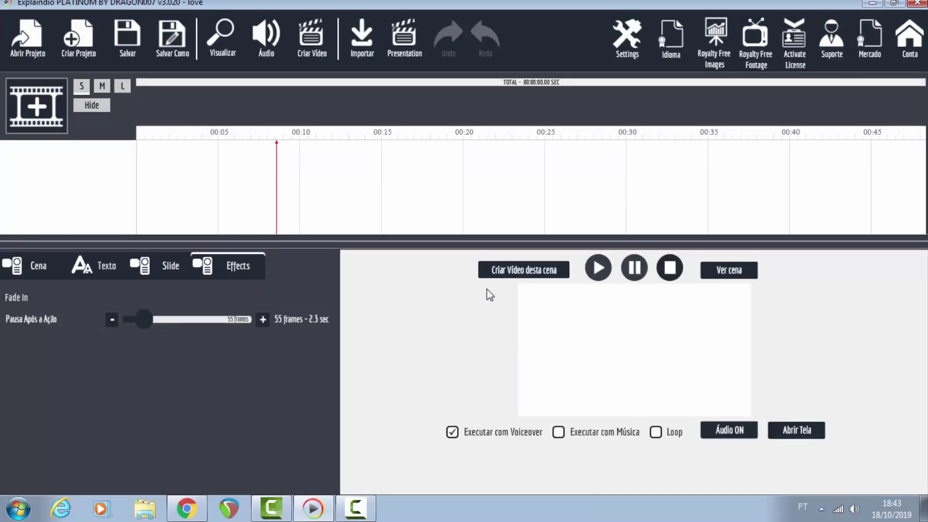
Add a blank new scene and bring up the Add Image Selection choices.
click(29, 115)
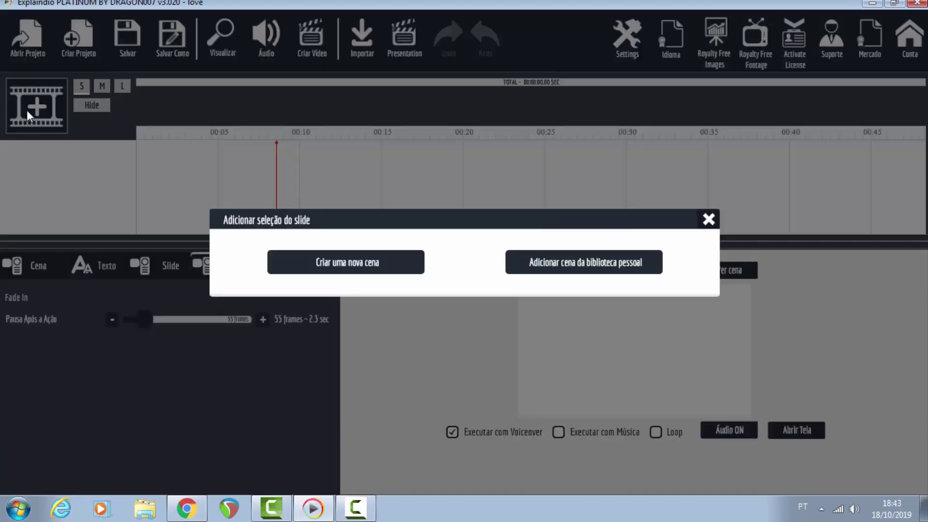
click(334, 268)
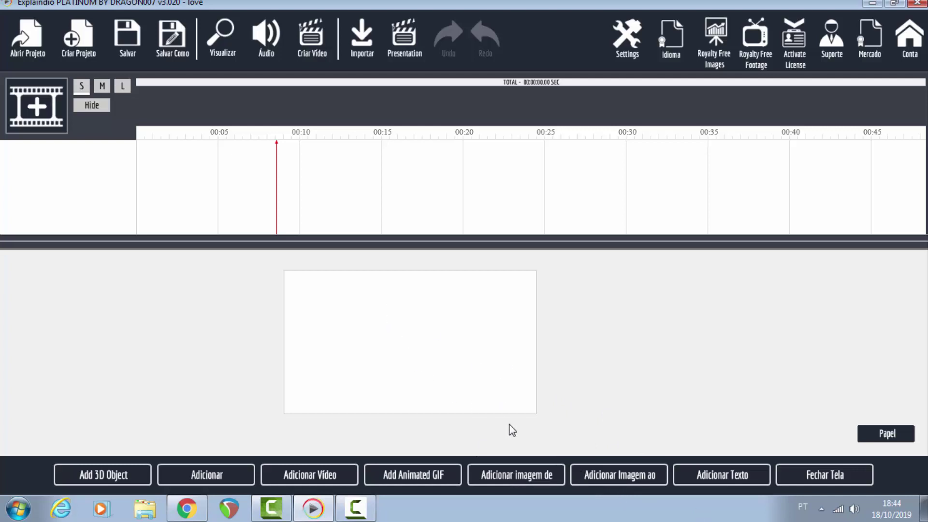
click(518, 479)
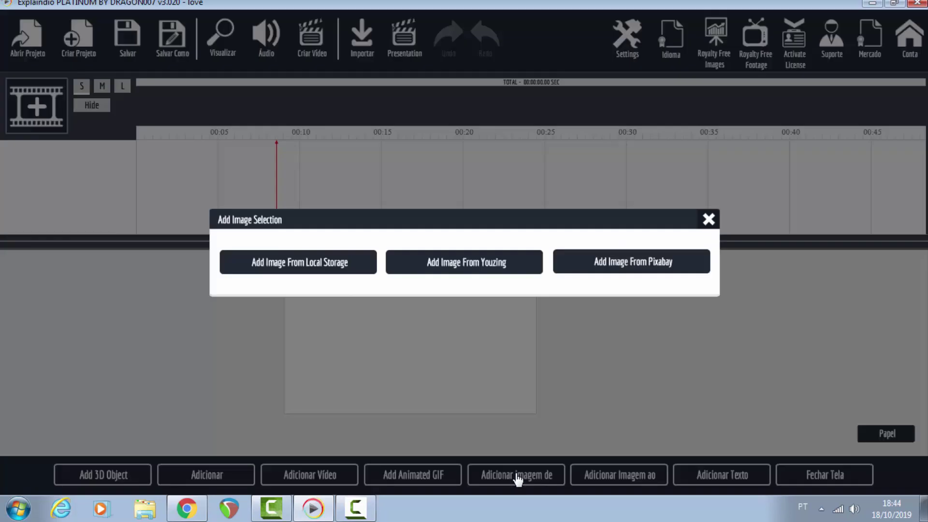
Import backlit-blur-couple-556667 from local storage onto the scene canvas.
click(357, 270)
drag(453, 102, 451, 237)
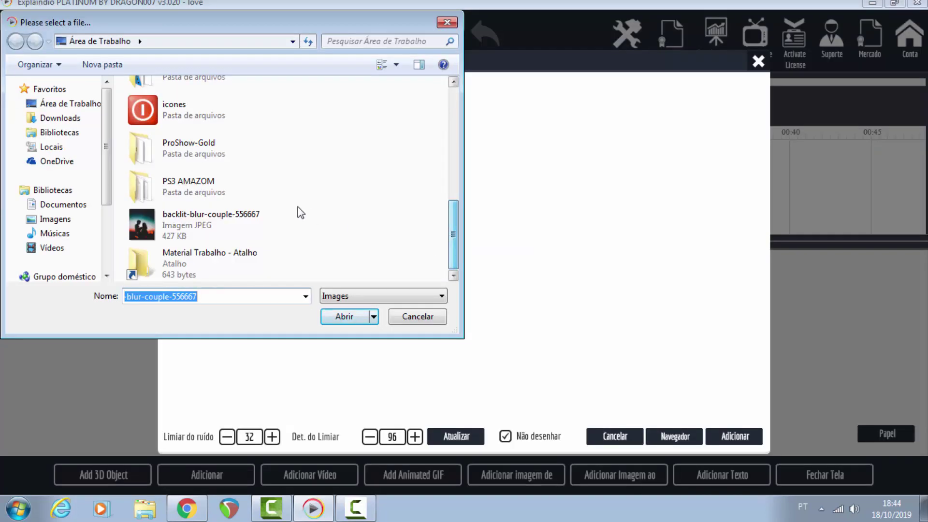
double_click(210, 222)
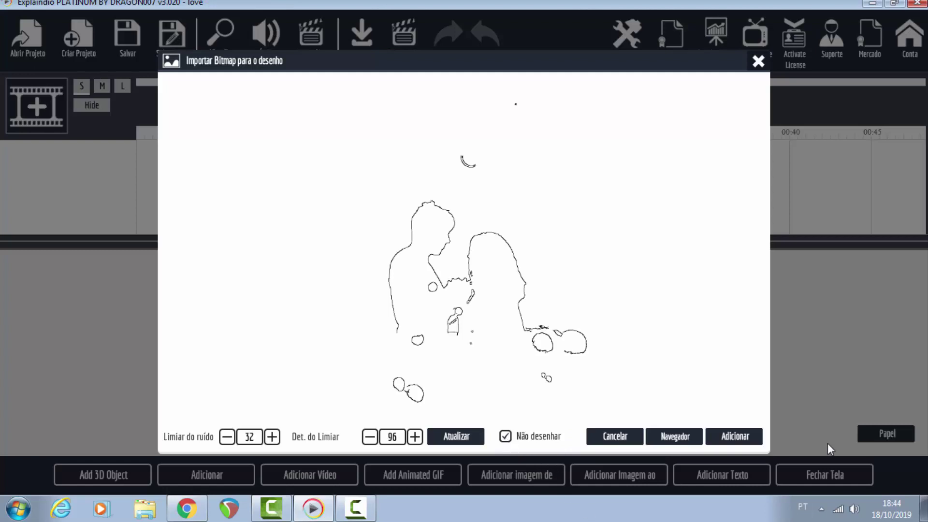
click(734, 437)
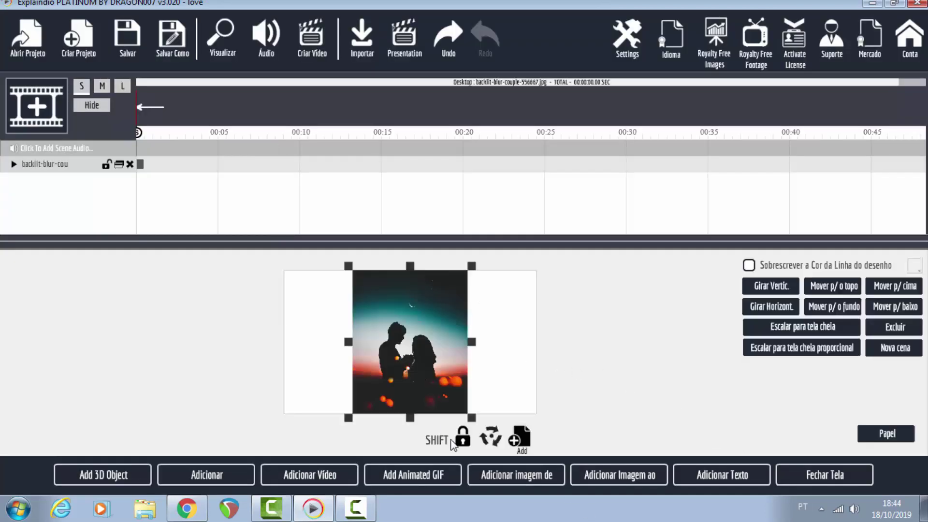
Unlock the photo's proportions and stretch it over the entire canvas.
click(459, 442)
drag(348, 418, 286, 444)
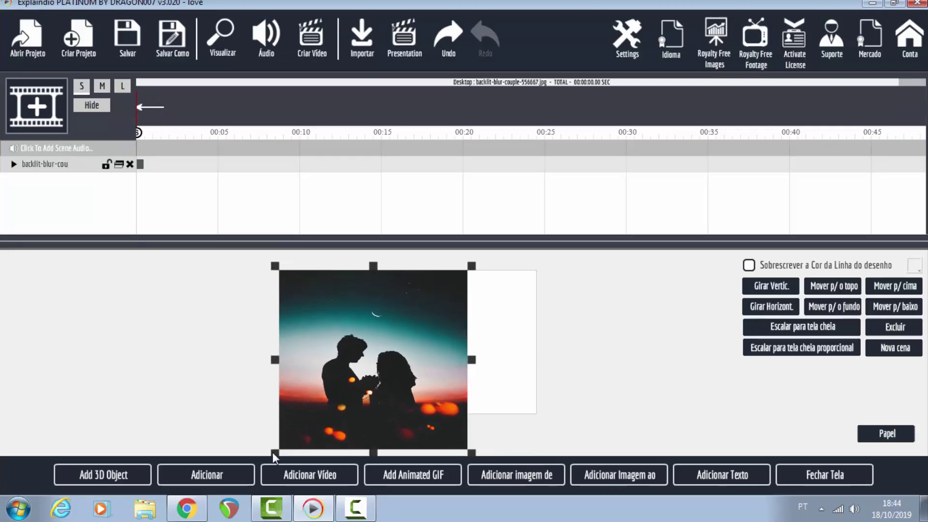
drag(473, 267, 544, 207)
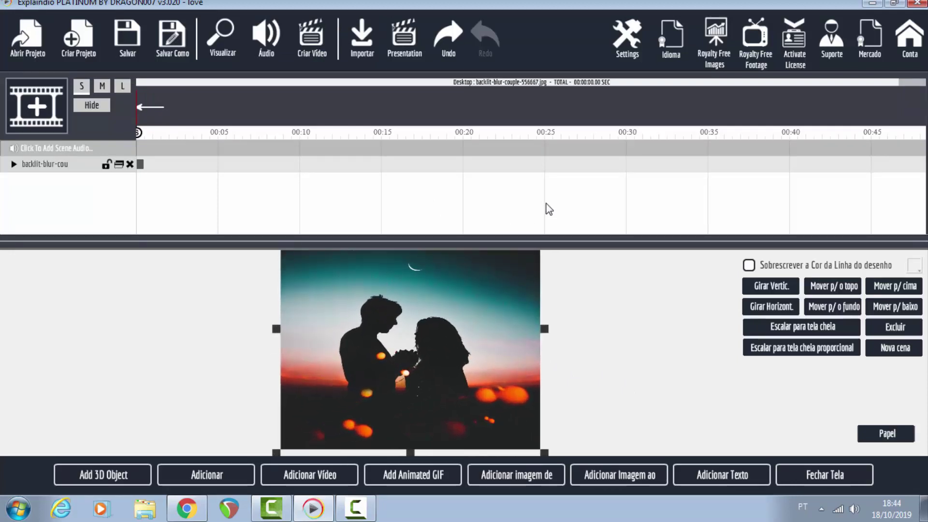
mouse_move(439, 421)
mouse_down()
mouse_move(440, 385)
mouse_move(434, 402)
mouse_up()
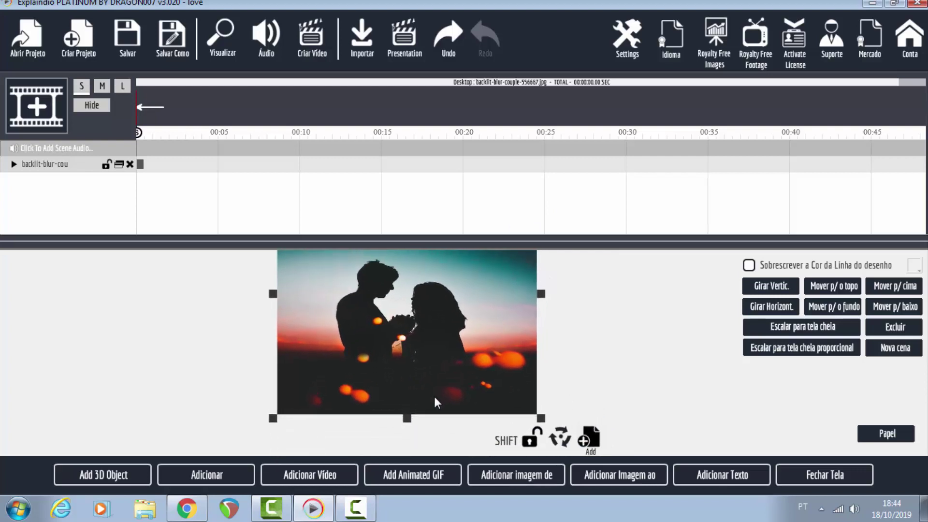
Give the couple photo Fade In and Fade Out effects, making the scene 00:06.33.
click(13, 164)
click(25, 179)
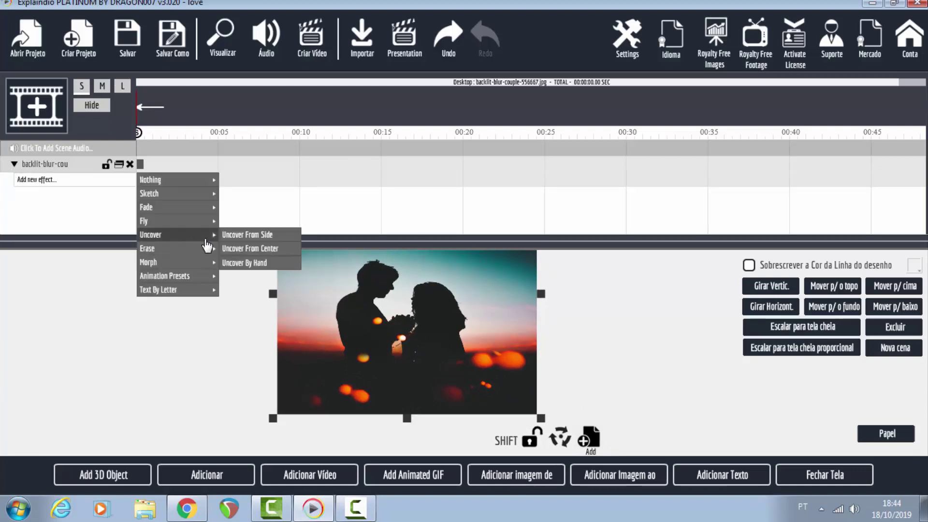
mouse_move(189, 207)
click(265, 208)
click(51, 195)
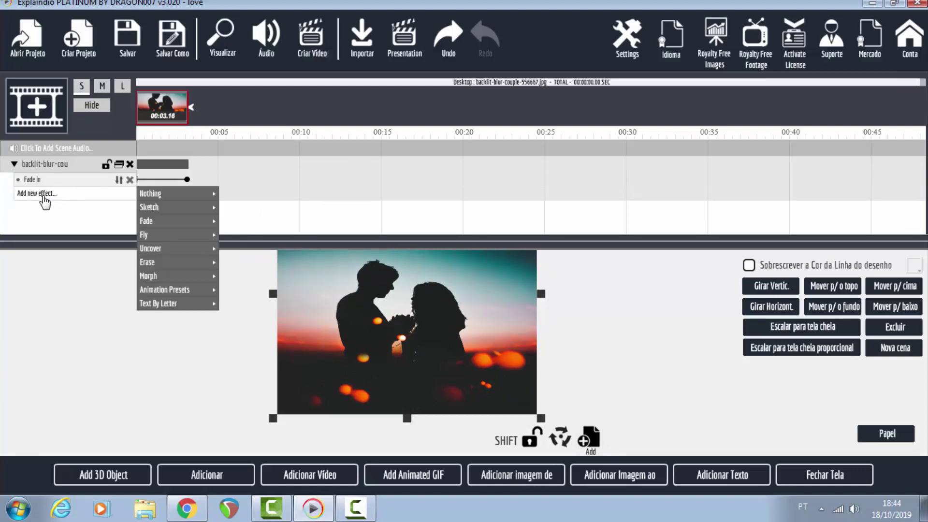
mouse_move(155, 220)
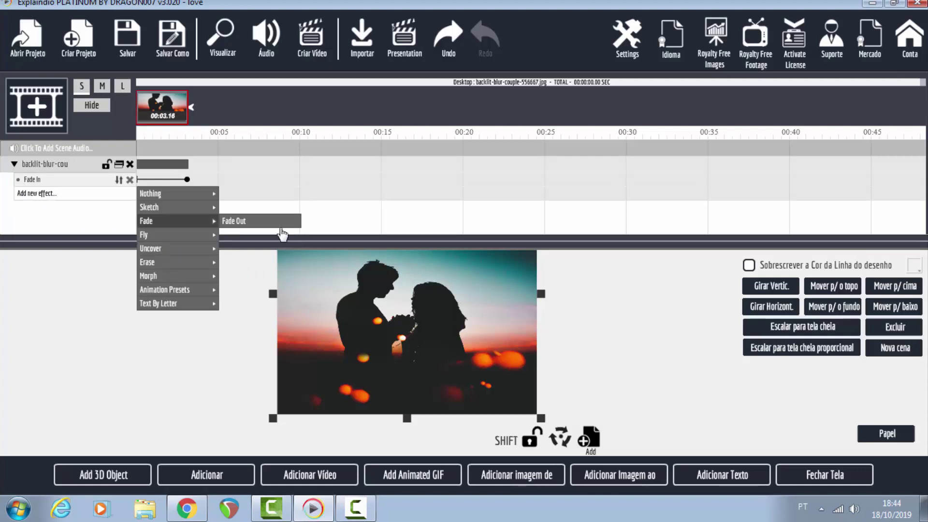
click(265, 222)
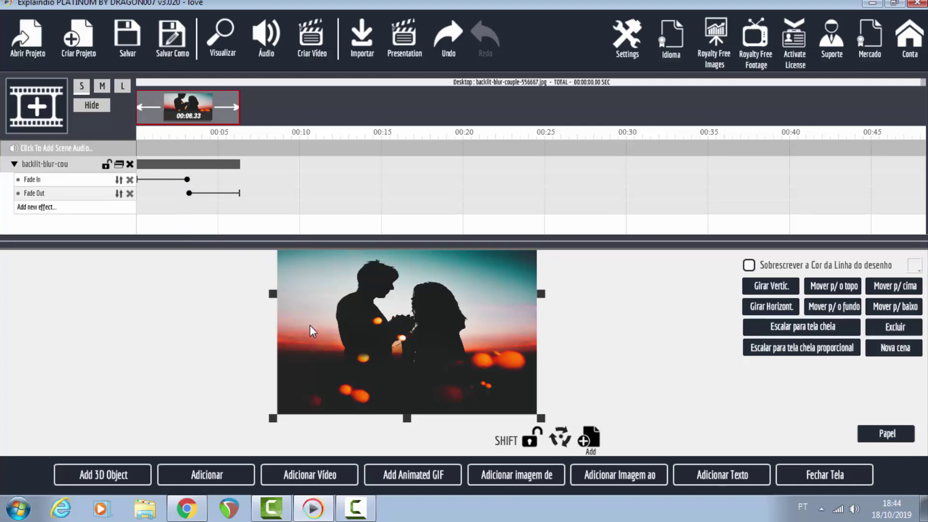
Add a text object and replace its placeholder with 'Tempo de Amar'.
click(708, 483)
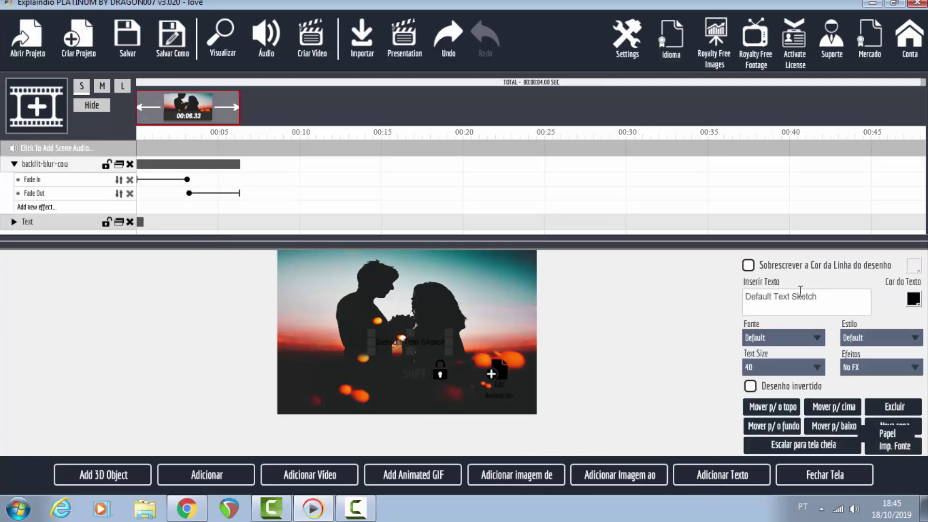
drag(851, 295, 669, 288)
text(Te)
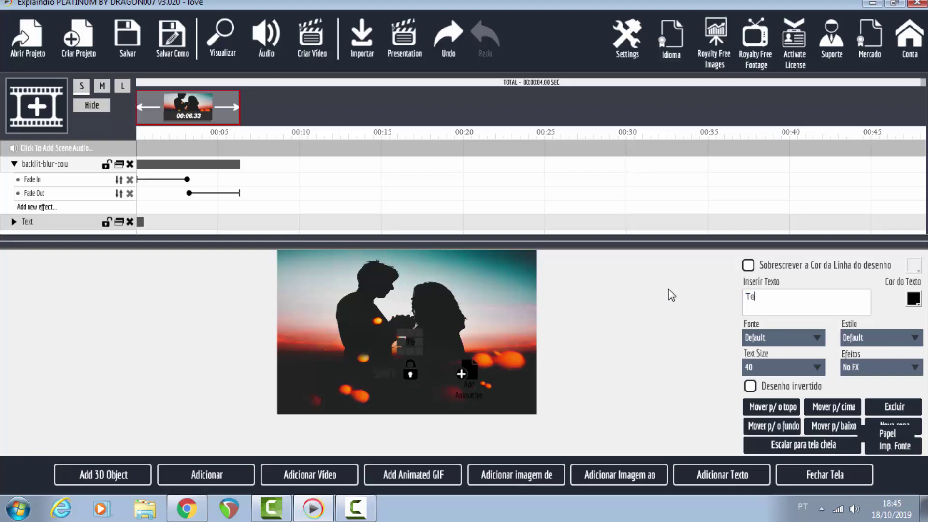
text(no)
key(BackSpace)
key(BackSpace)
text(m)
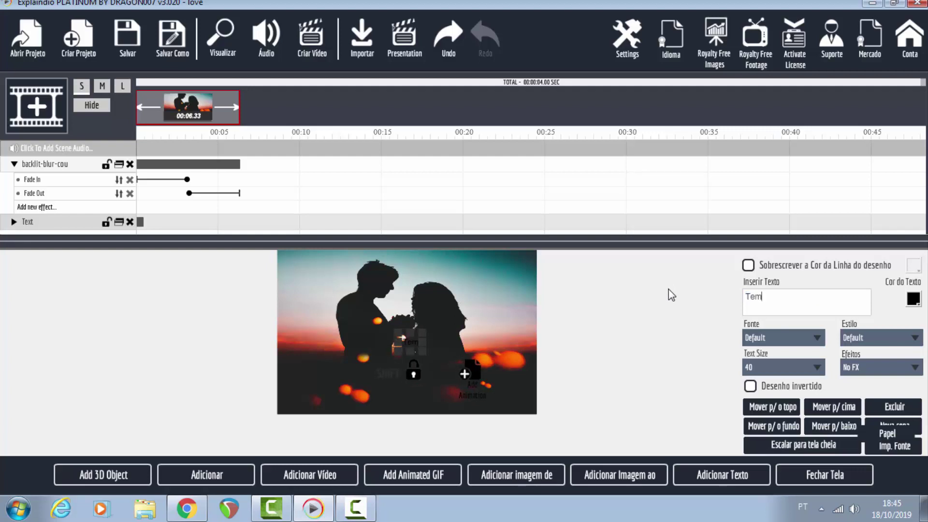
text(po de Am)
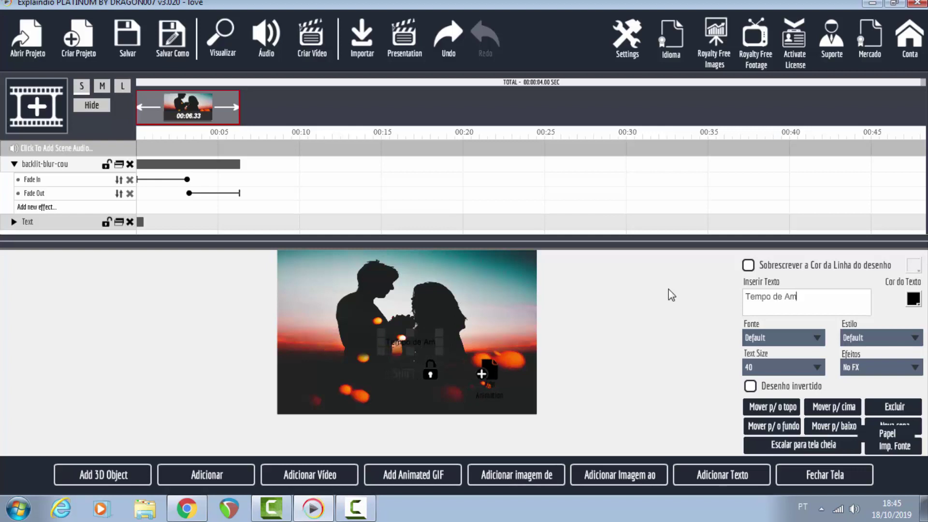
text(ar)
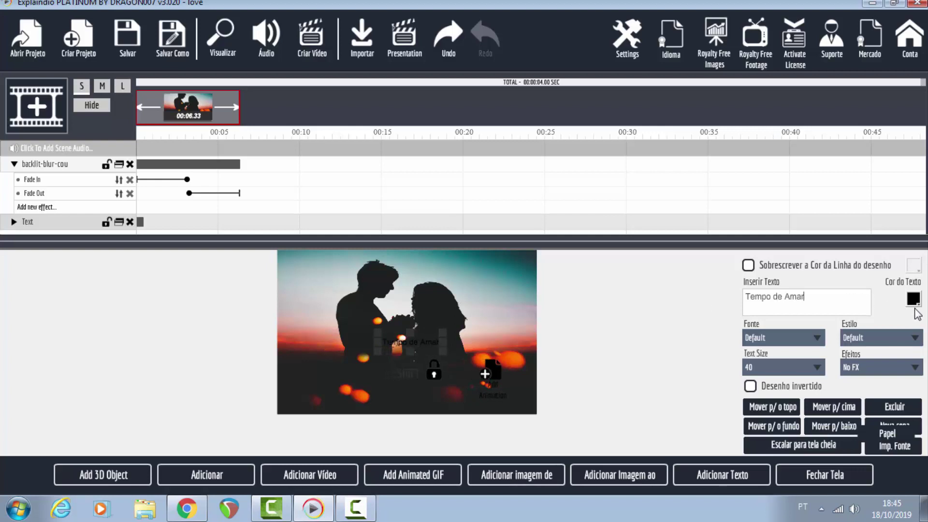
Make the title white, size 120, in Alfa Slab One, and move it lower on the photo.
click(913, 299)
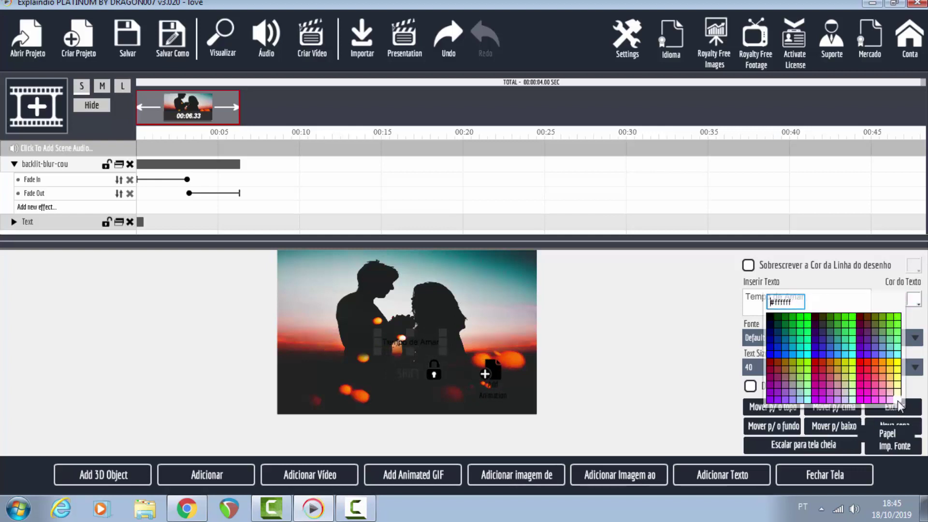
click(792, 408)
click(779, 375)
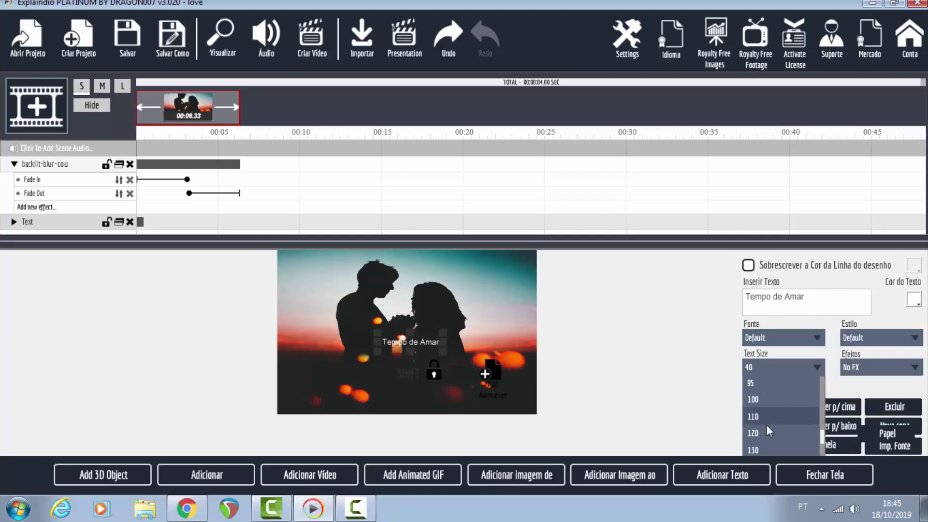
click(766, 426)
click(768, 341)
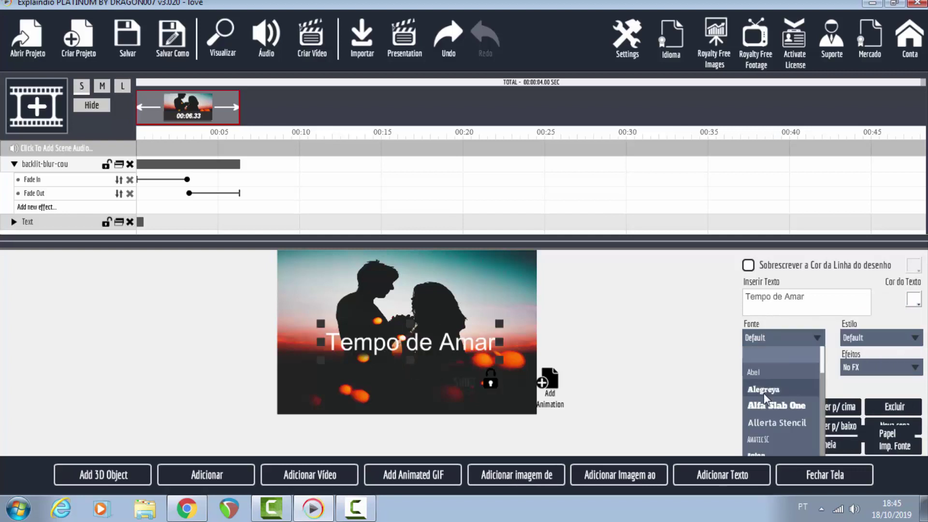
click(758, 410)
drag(459, 357, 447, 387)
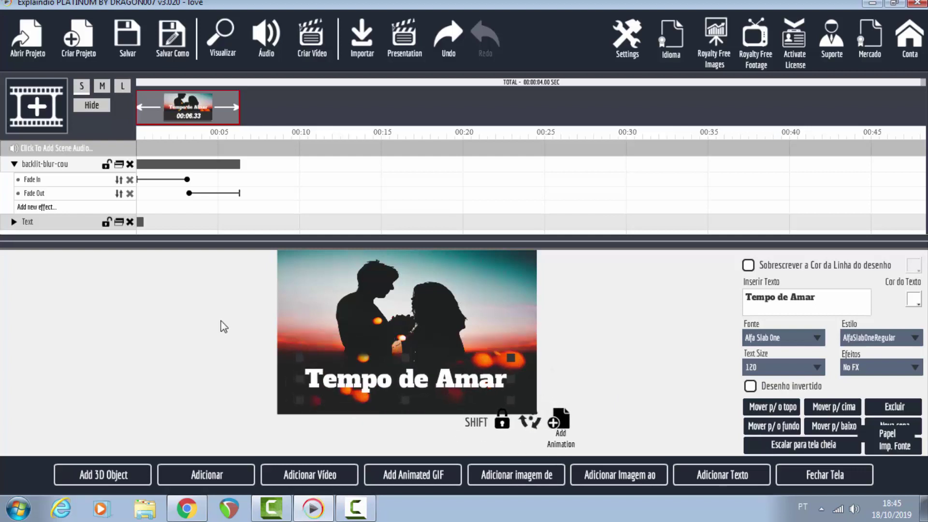
Give the Tempo de Amar text Fade In and Fade Out effects, then start the Visualizar preview.
click(13, 222)
click(12, 228)
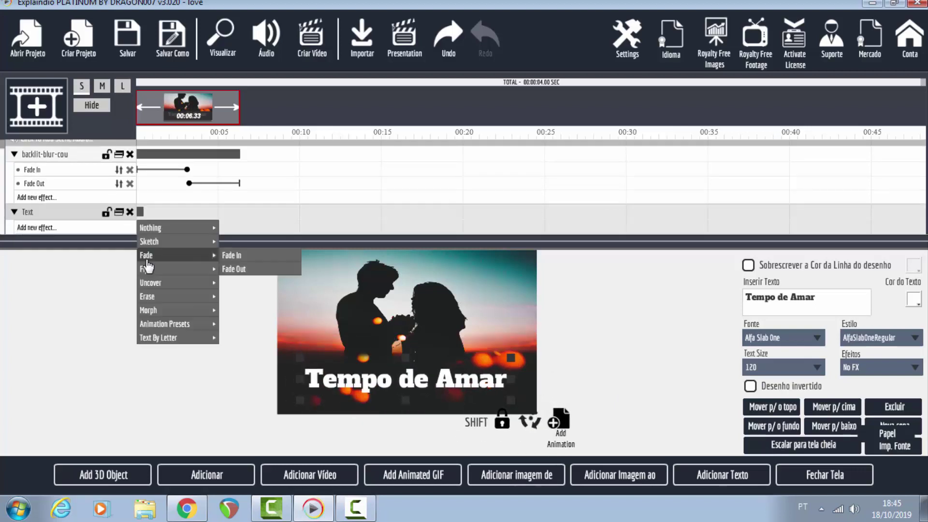
mouse_move(183, 255)
click(234, 255)
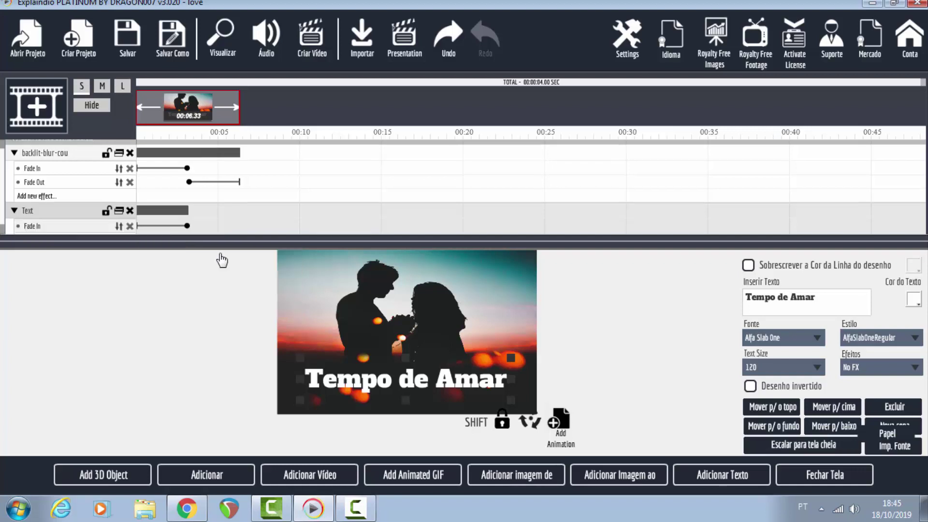
scroll(61, 229, down, 1)
click(51, 228)
mouse_move(193, 255)
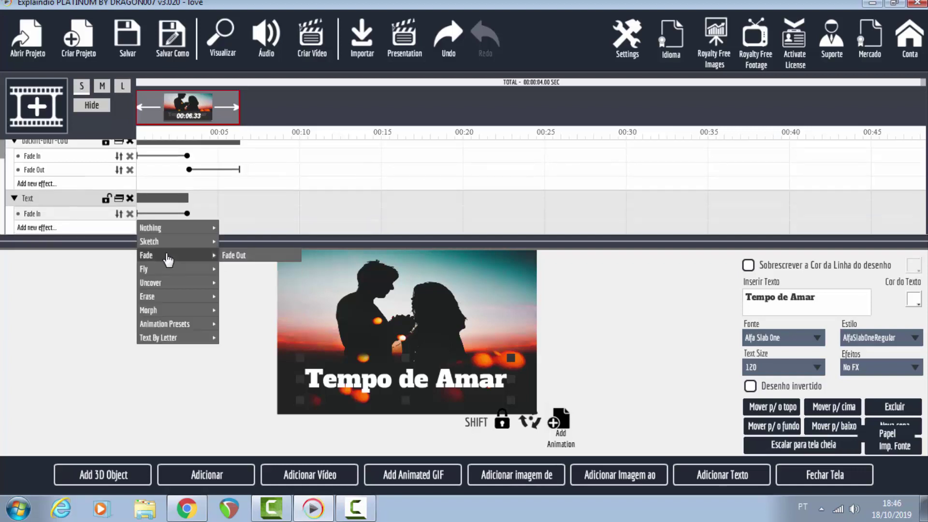
click(227, 256)
click(206, 40)
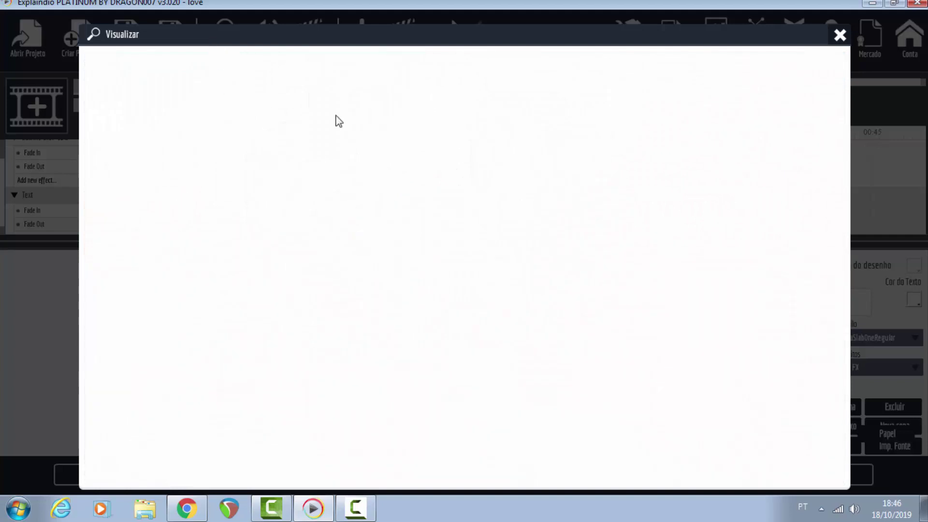
Replay the preview twice, selecting the Text layer before the last run, then close it.
click(840, 35)
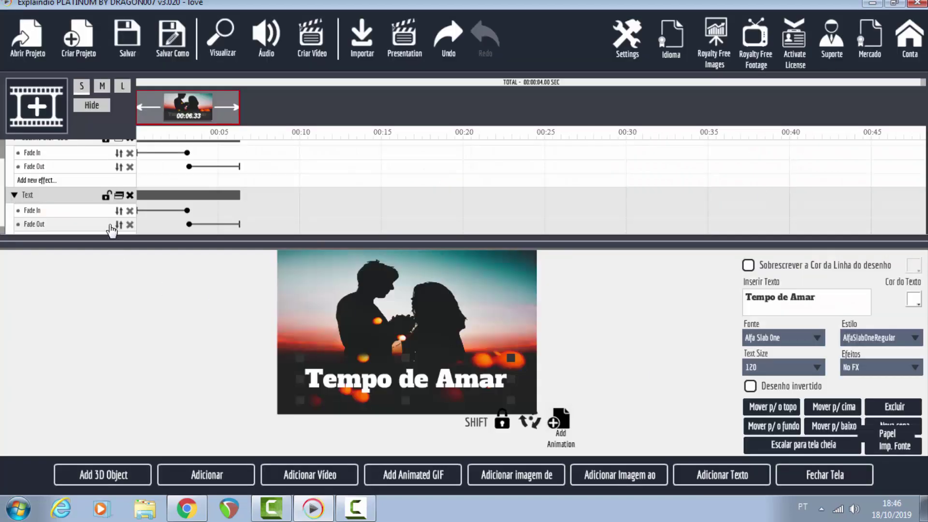
scroll(32, 155, up, 1)
scroll(37, 150, up, 1)
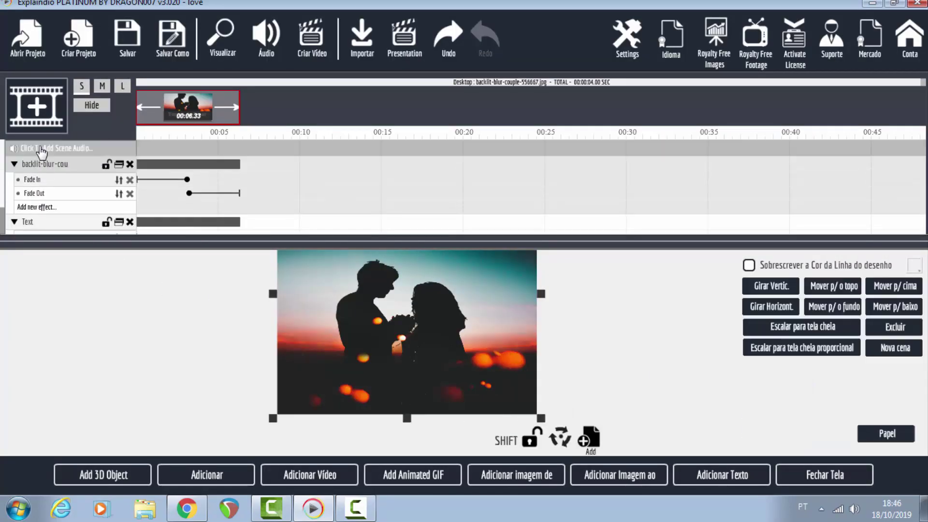
click(229, 44)
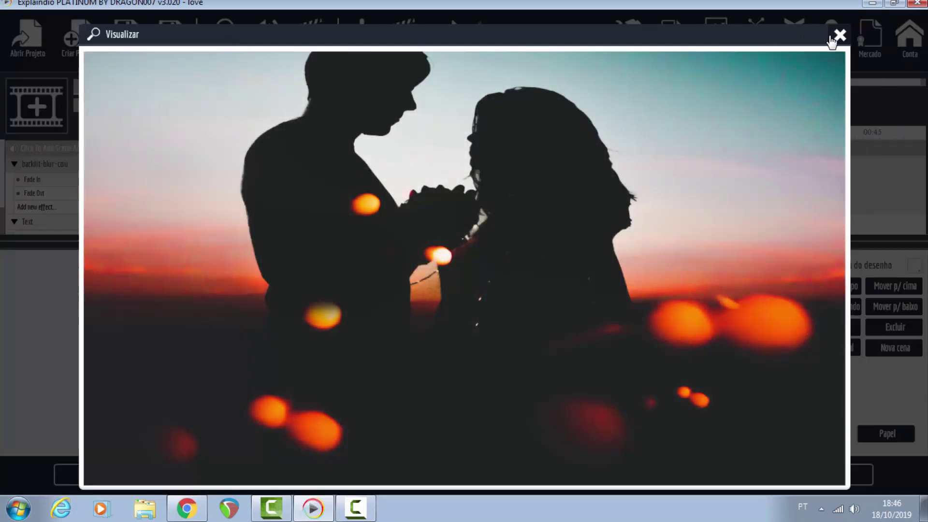
click(839, 36)
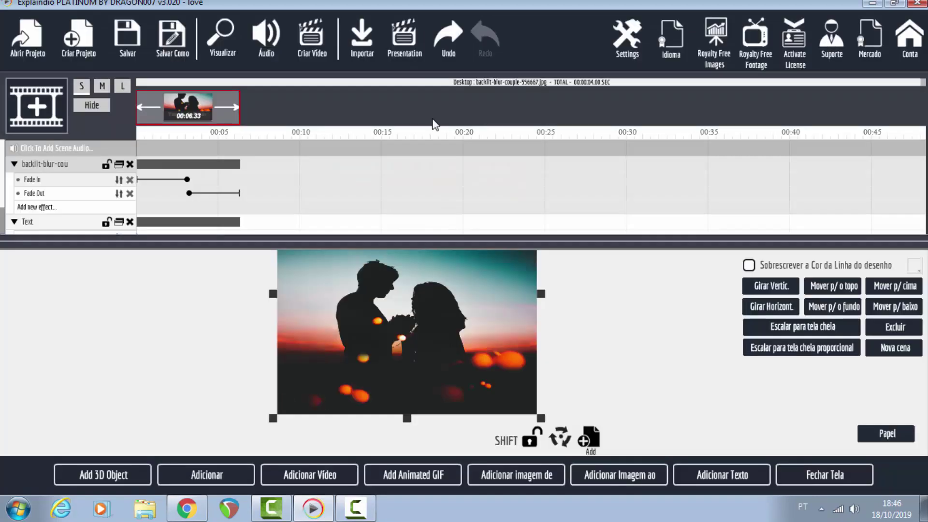
scroll(19, 194, down, 1)
click(27, 216)
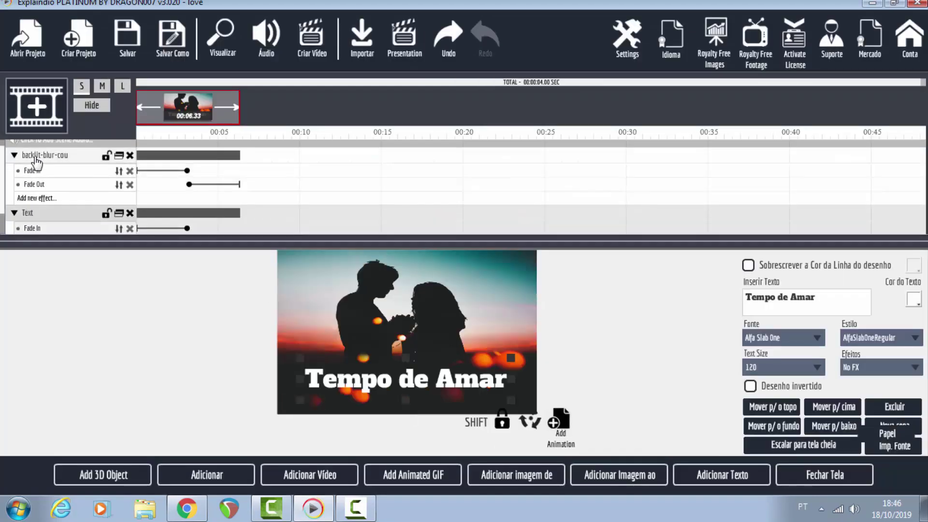
click(230, 37)
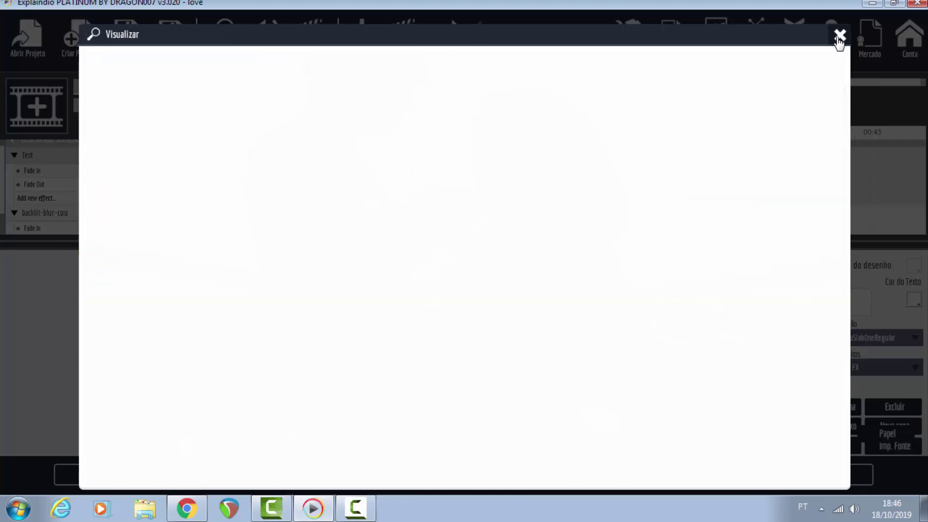
click(839, 37)
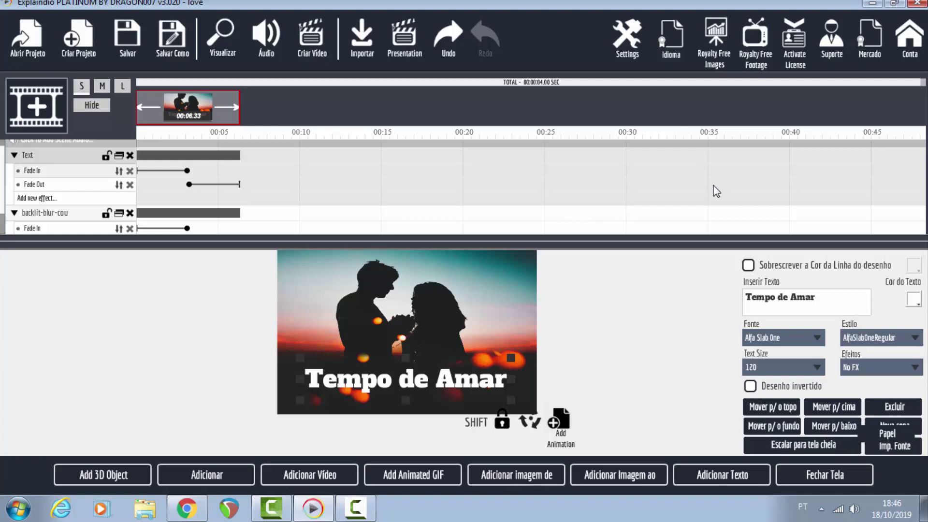
Shorten the title's Fade In and set its pause after the action to about 6 frames.
click(827, 476)
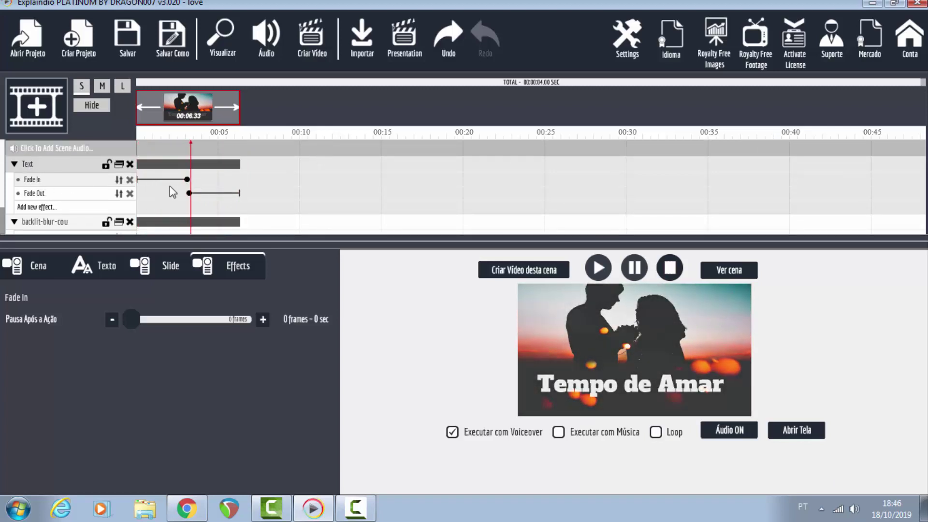
mouse_move(187, 179)
mouse_down()
mouse_move(157, 198)
mouse_move(193, 193)
mouse_up()
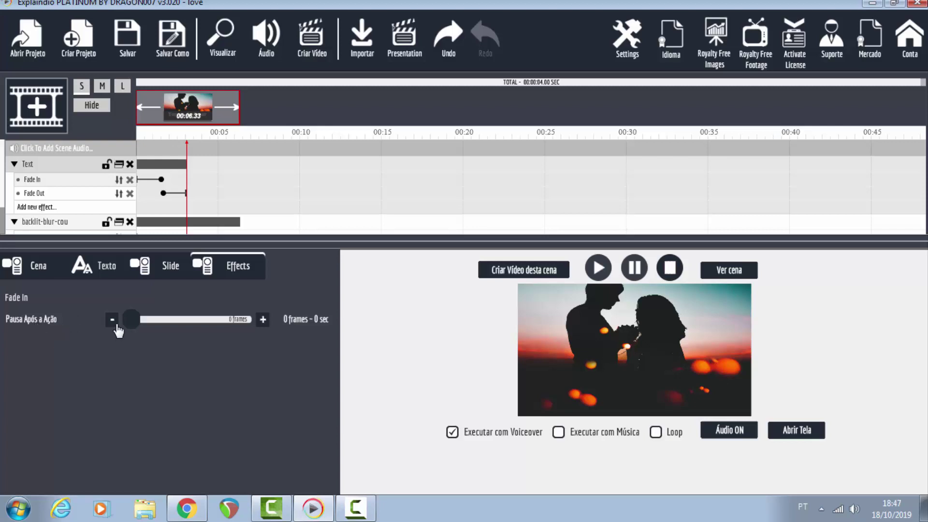
click(145, 321)
drag(145, 325, 146, 323)
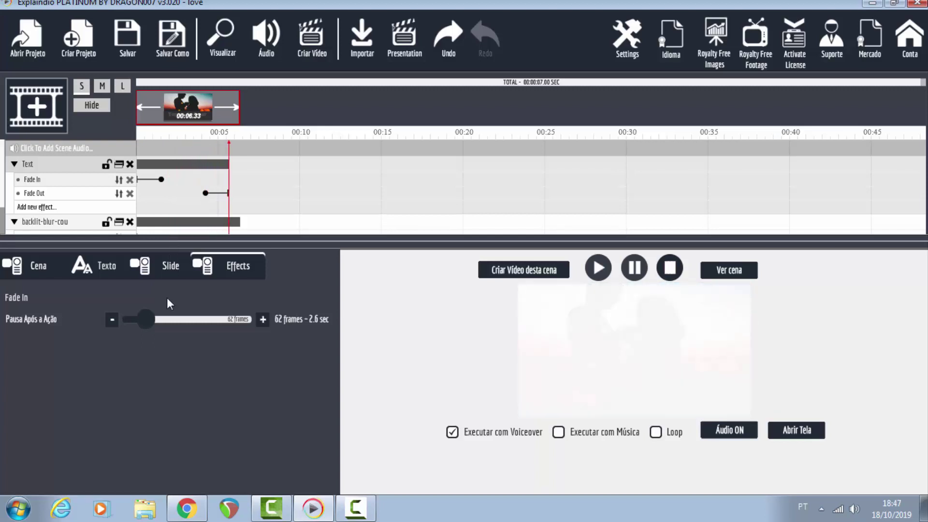
drag(146, 320, 137, 320)
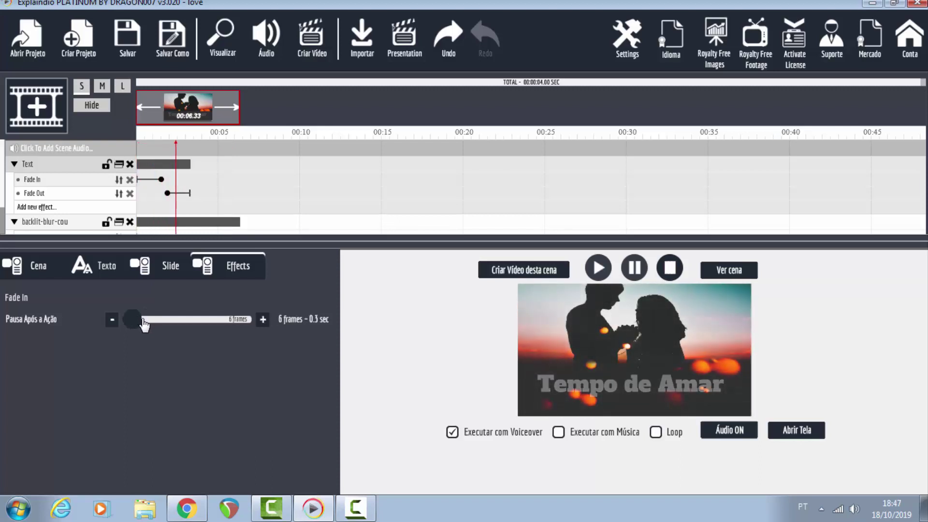
Set the photo's Fade In pause to 89 frames (3.7 sec), extending the scene to 00:10.04.
click(56, 225)
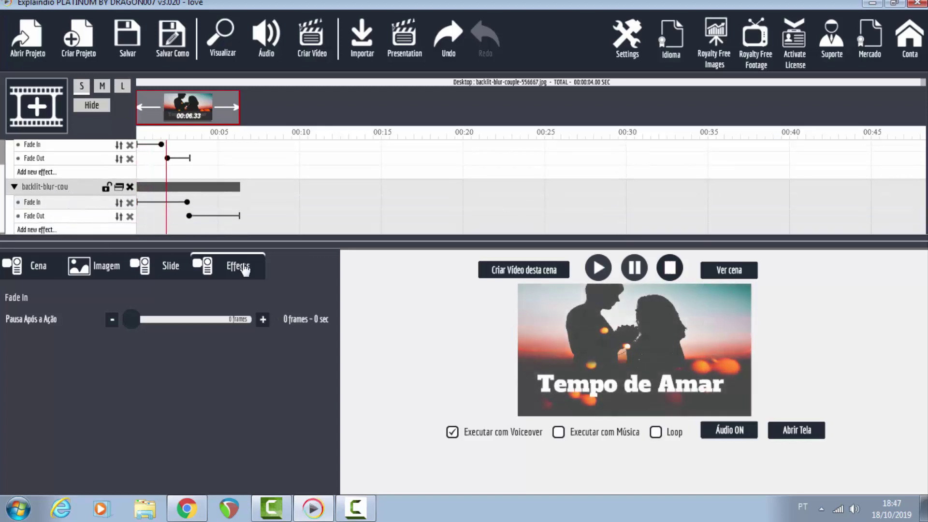
drag(123, 329, 154, 328)
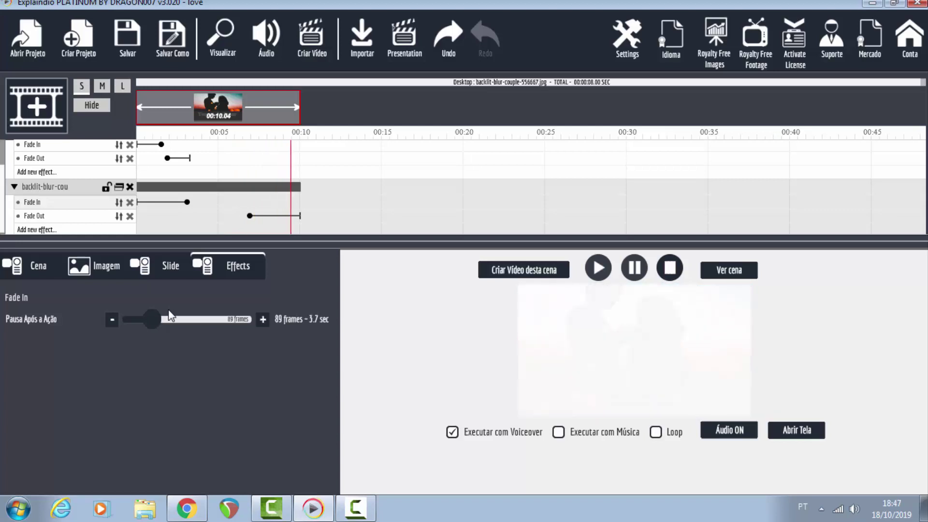
scroll(71, 205, up, 2)
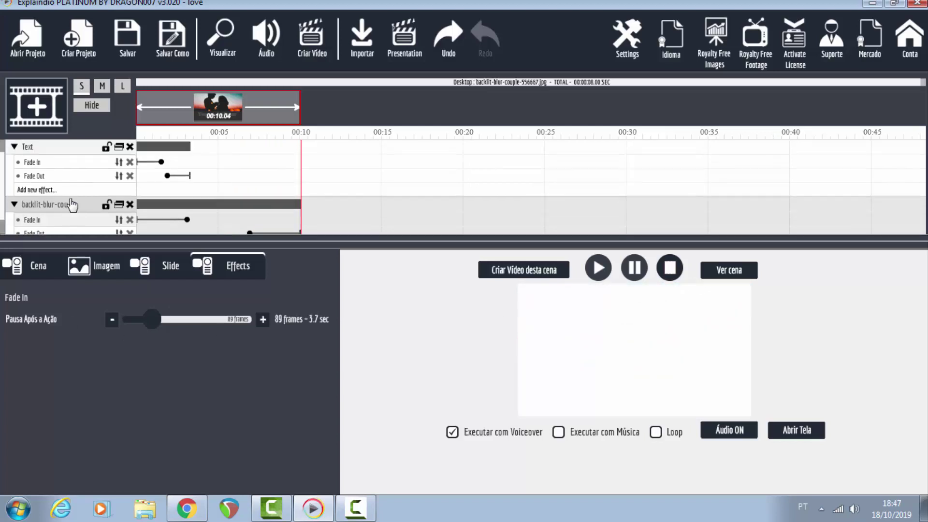
Shift the Tempo de Amar title later on the timeline and set its fade-in pause to 24 frames (1 sec).
click(32, 155)
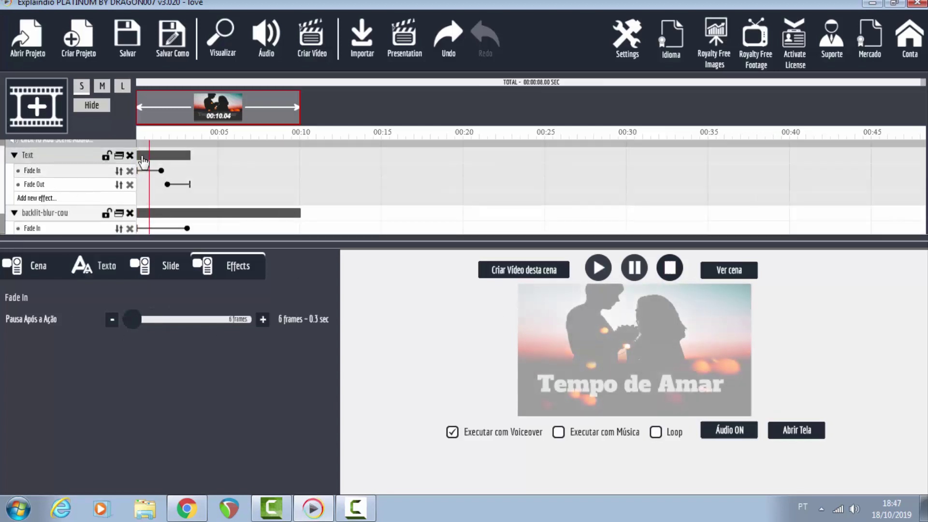
drag(143, 160, 153, 162)
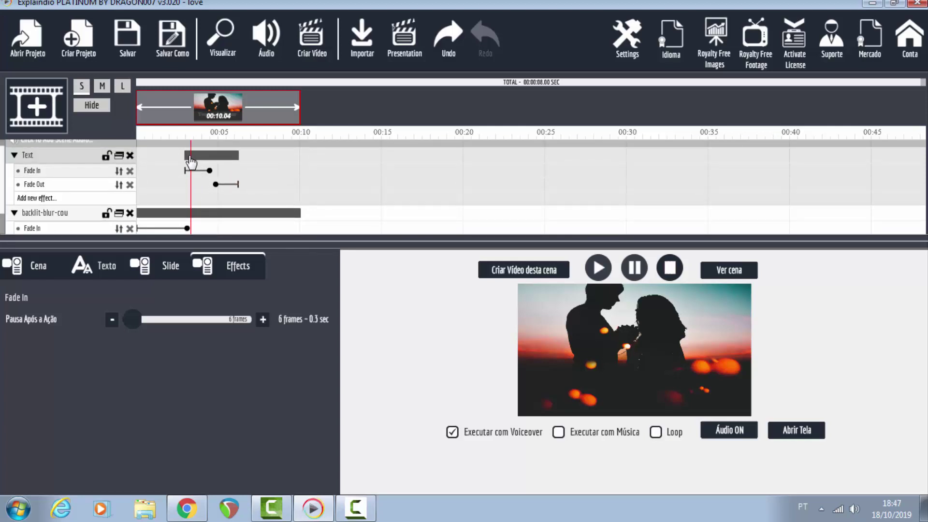
scroll(188, 164, down, 1)
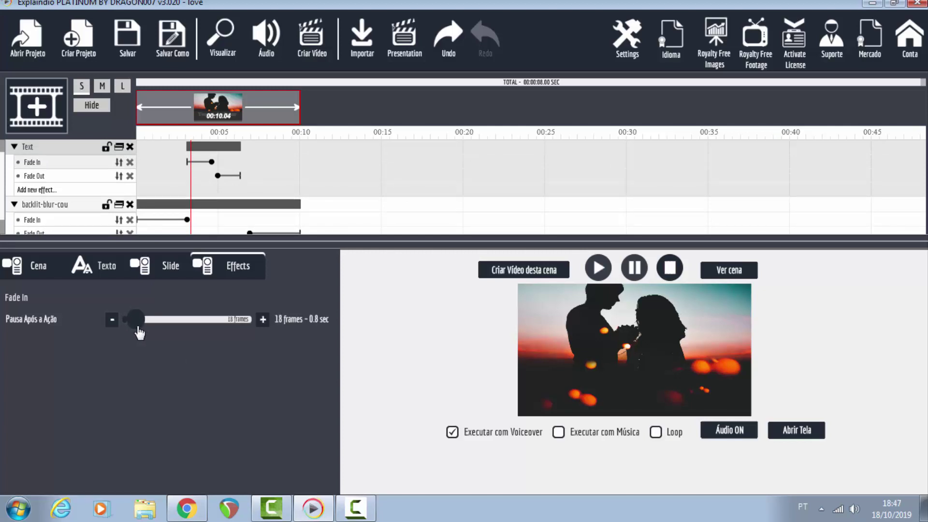
click(259, 263)
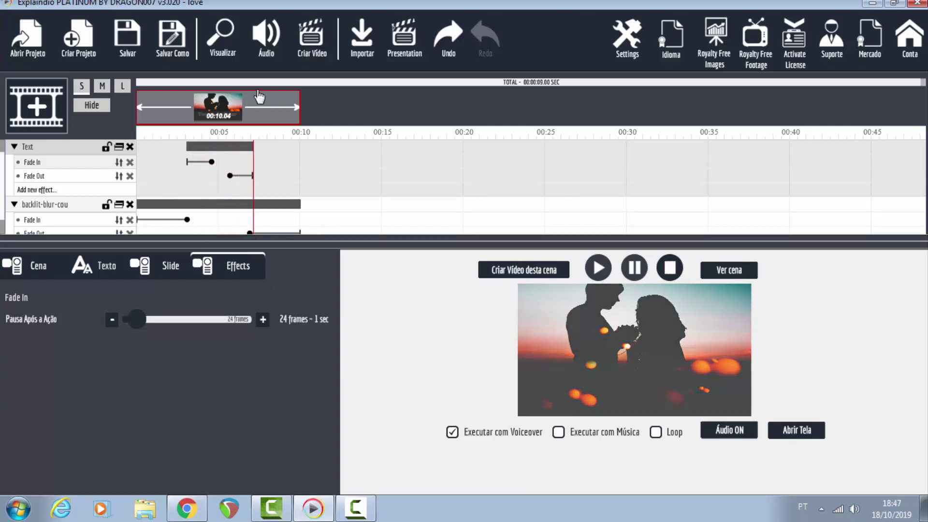
click(221, 38)
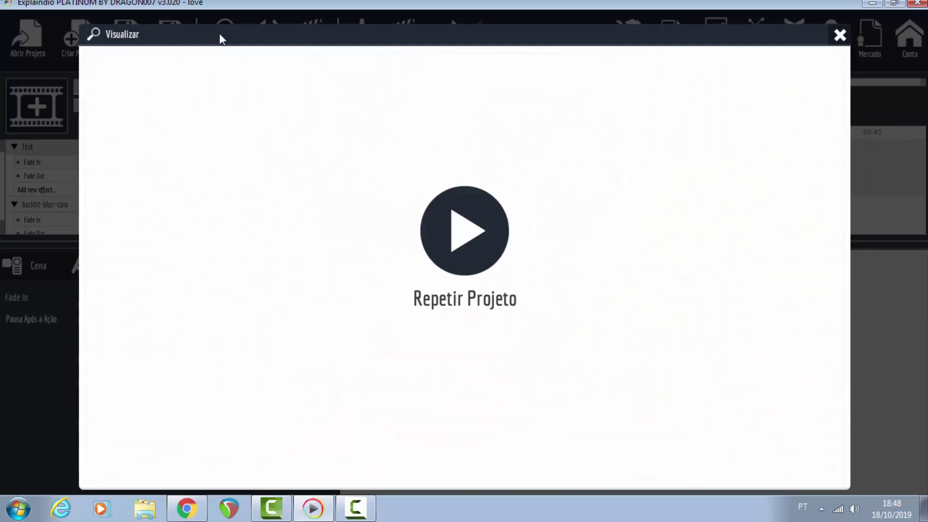
click(839, 36)
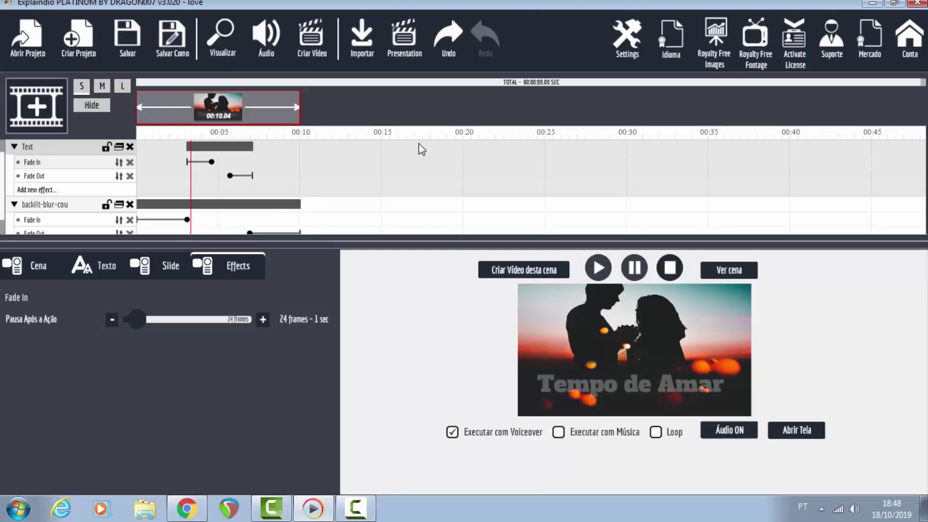
scroll(332, 219, down, 1)
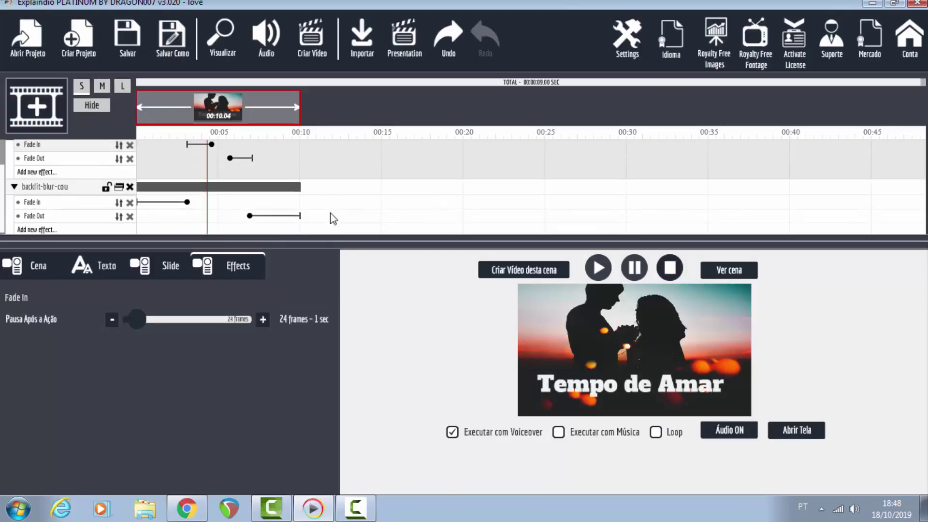
Lengthen the backlit photo's fade-in pause to 113 frames, preview the scene, then return to the editor.
click(40, 188)
drag(137, 320, 157, 327)
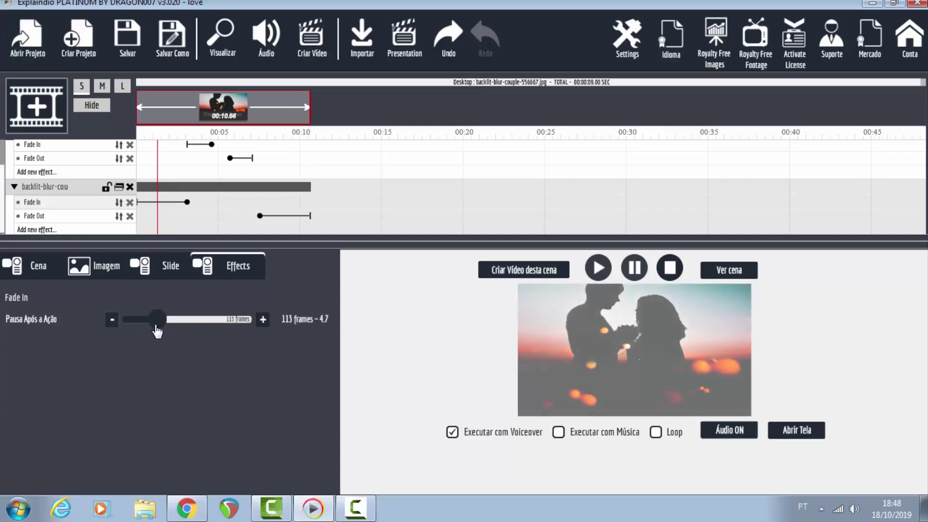
click(226, 42)
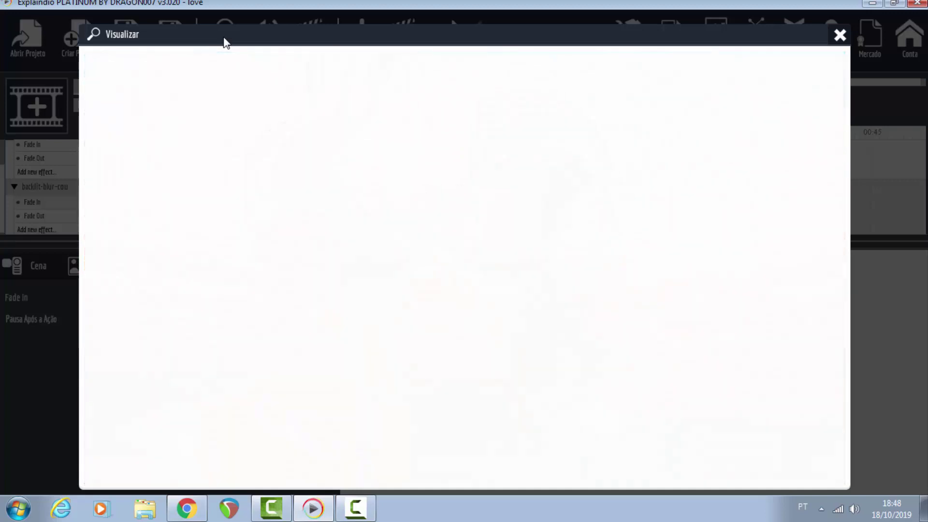
click(841, 35)
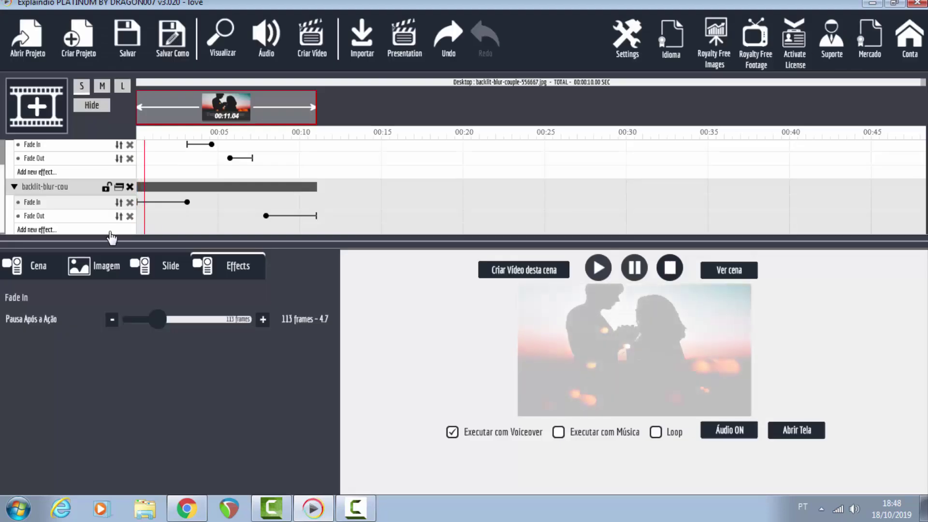
scroll(41, 175, up, 1)
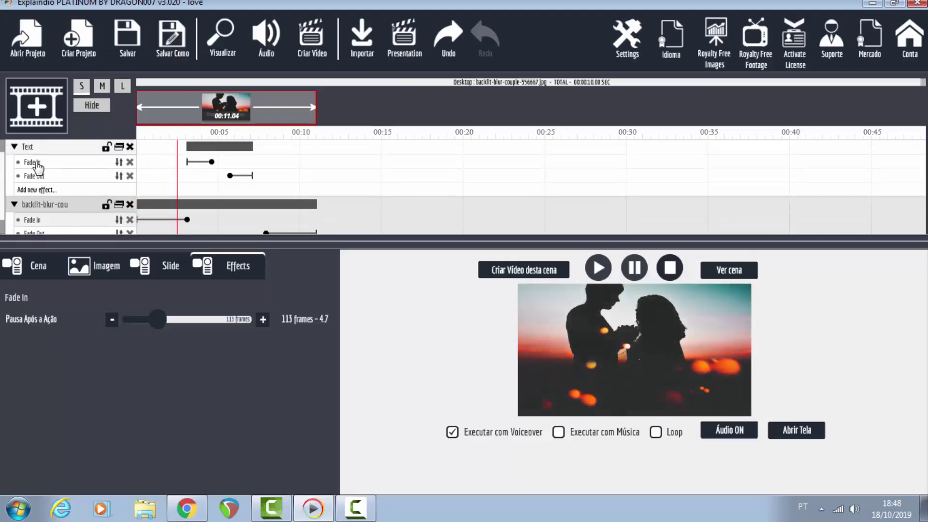
Replace the text's Fade In and Fade Out with a Text By Letter Slide From Up entrance.
click(129, 163)
click(130, 163)
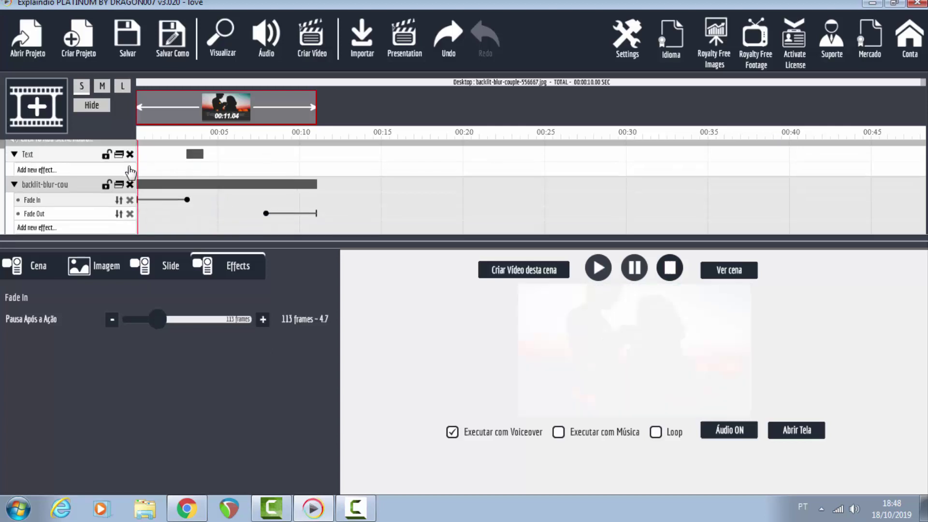
click(52, 170)
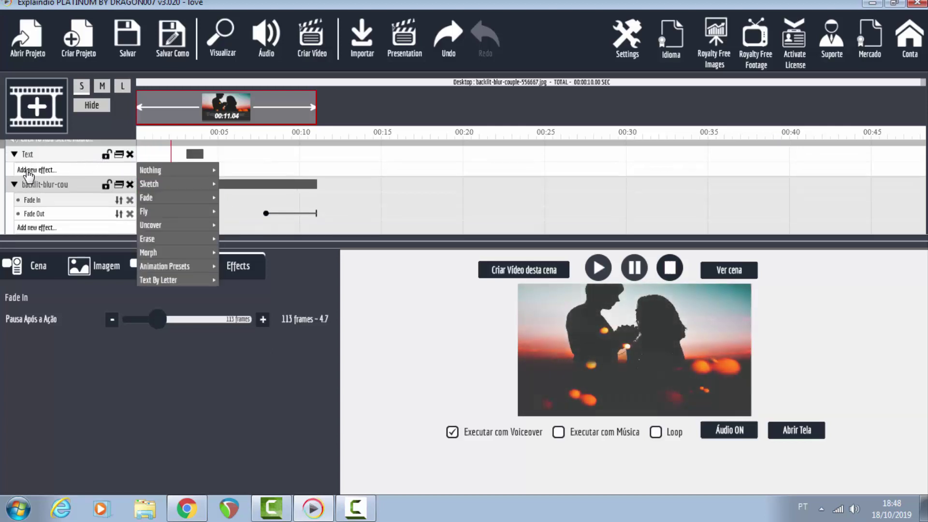
mouse_move(191, 204)
mouse_move(184, 253)
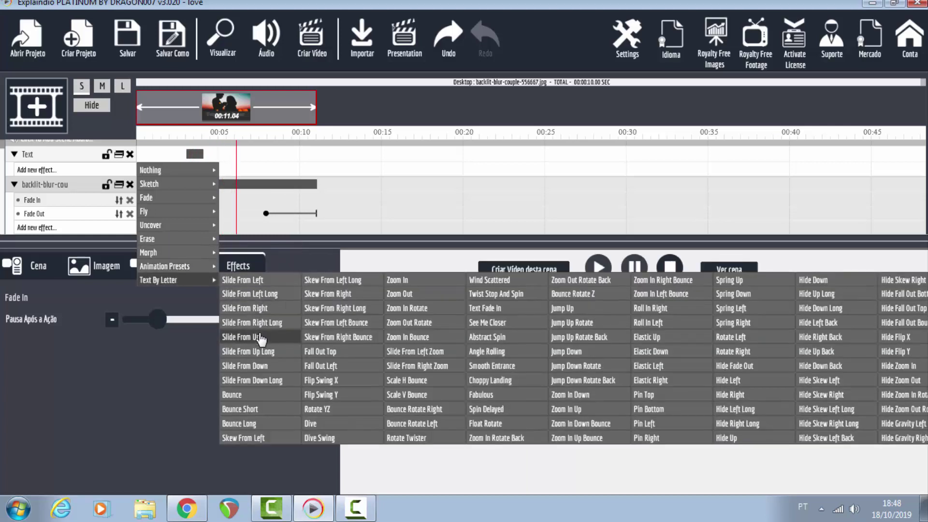
click(260, 336)
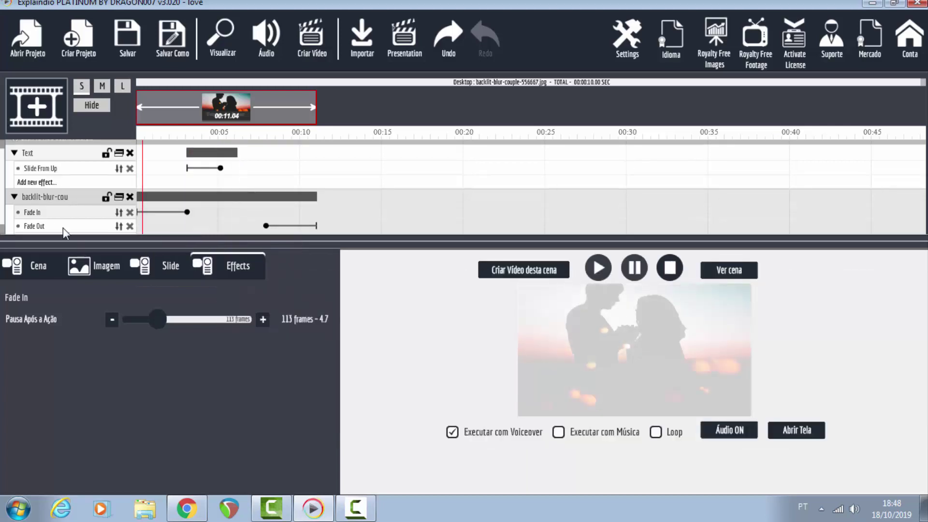
Give the text a Hide Skew Right Back exit preset and preview the scene full size.
click(34, 182)
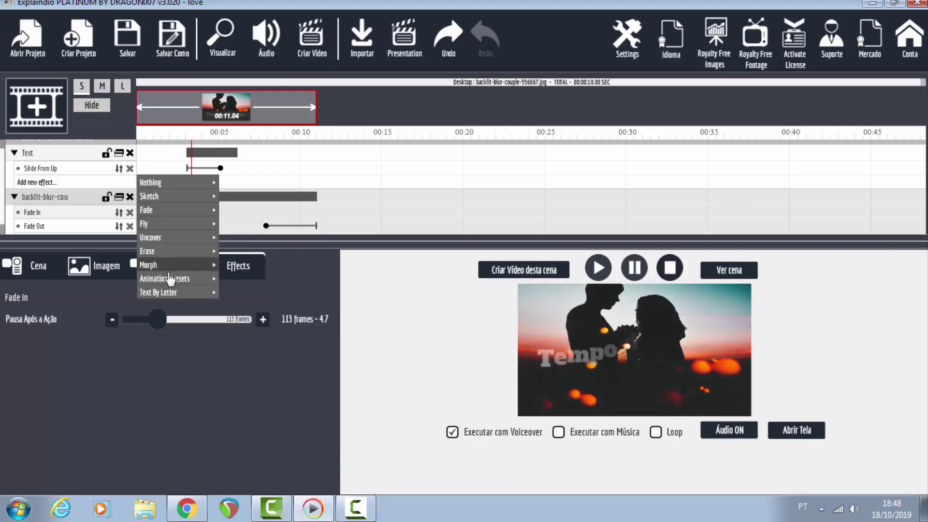
mouse_move(169, 279)
click(341, 365)
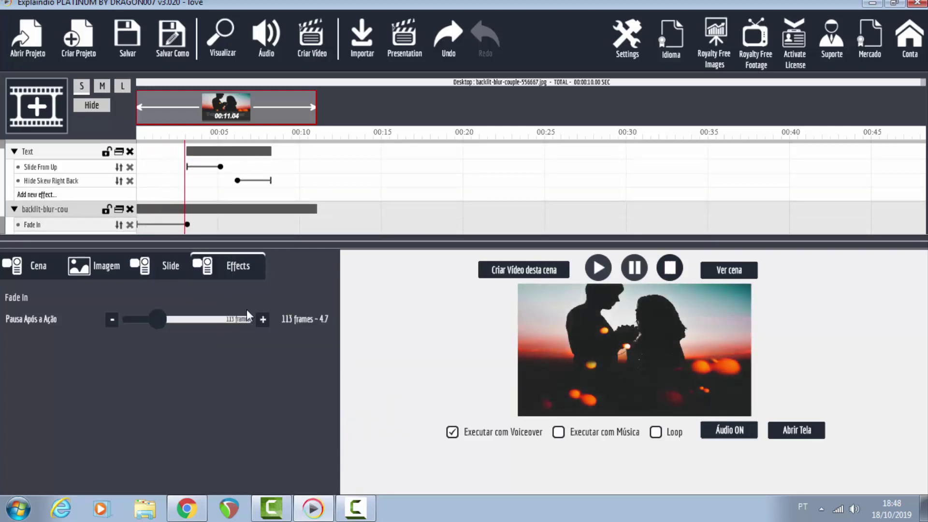
scroll(300, 147, down, 1)
scroll(299, 147, down, 1)
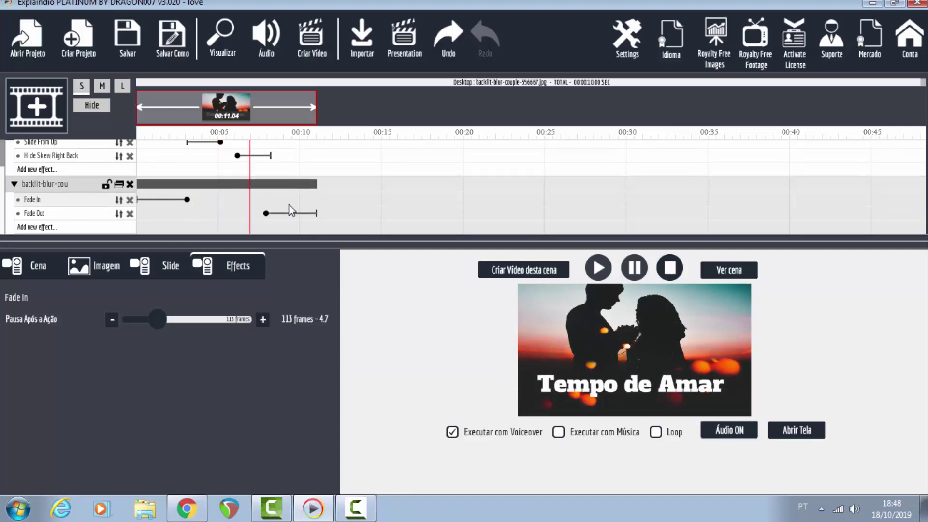
click(224, 46)
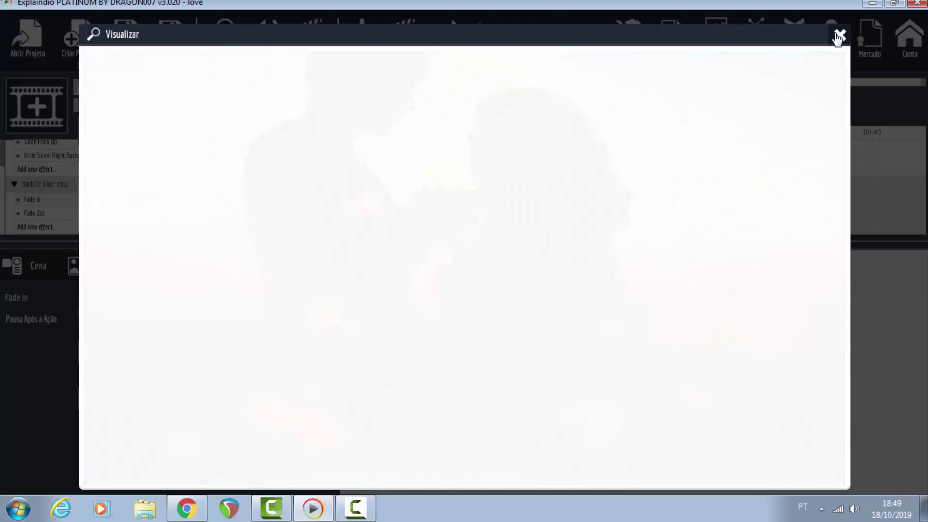
click(840, 35)
Swap the title's exit to Hide Zoom In and delete the couple photo's Fade Out effect.
scroll(80, 191, up, 1)
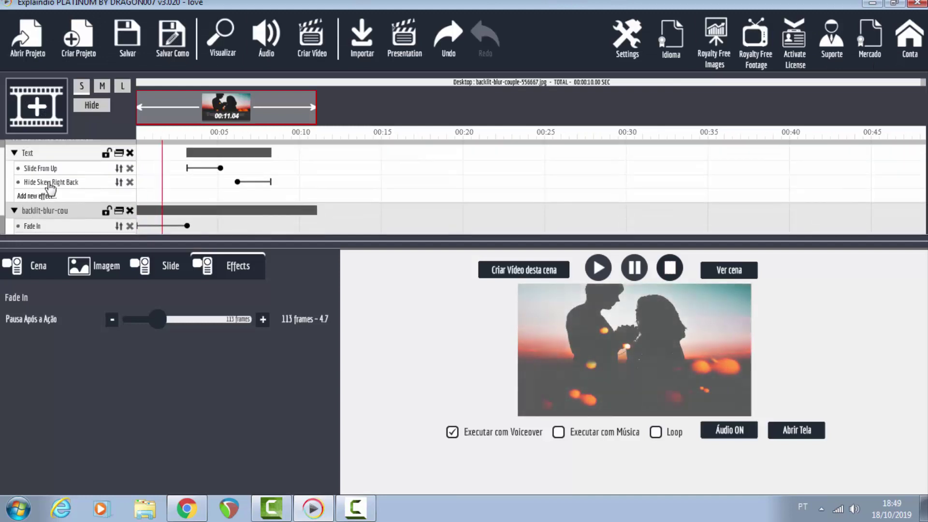
click(130, 182)
click(38, 183)
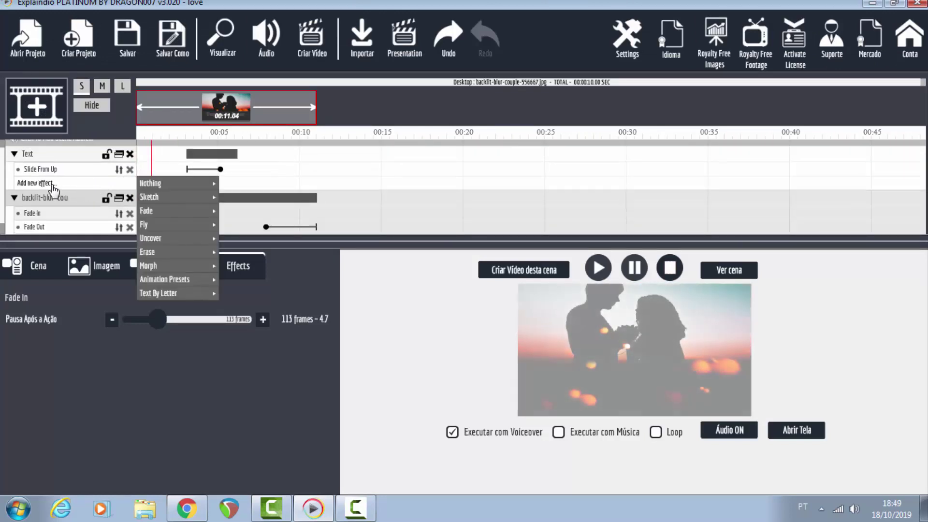
mouse_move(164, 279)
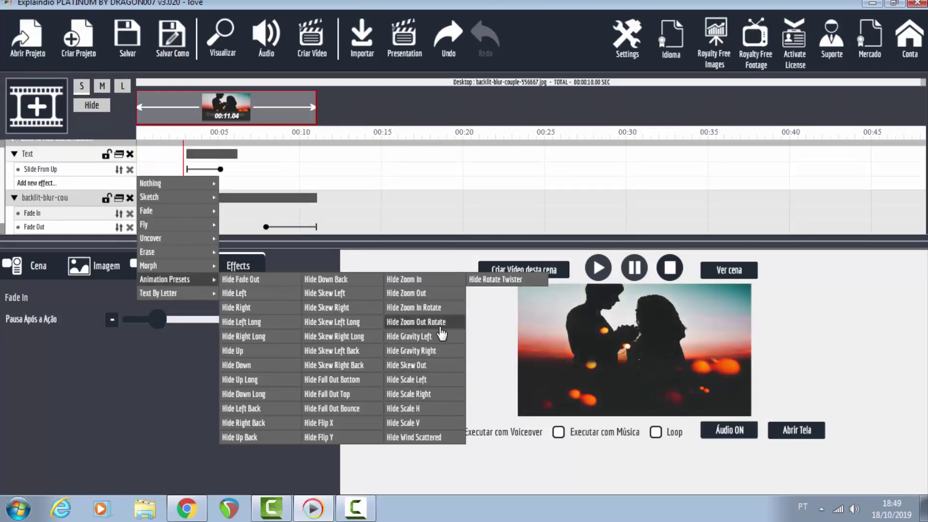
click(413, 280)
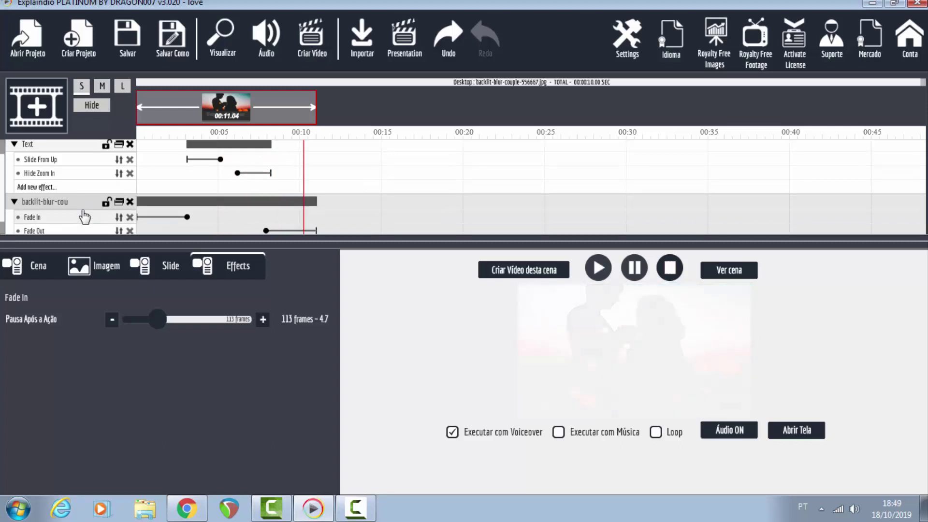
scroll(84, 216, down, 2)
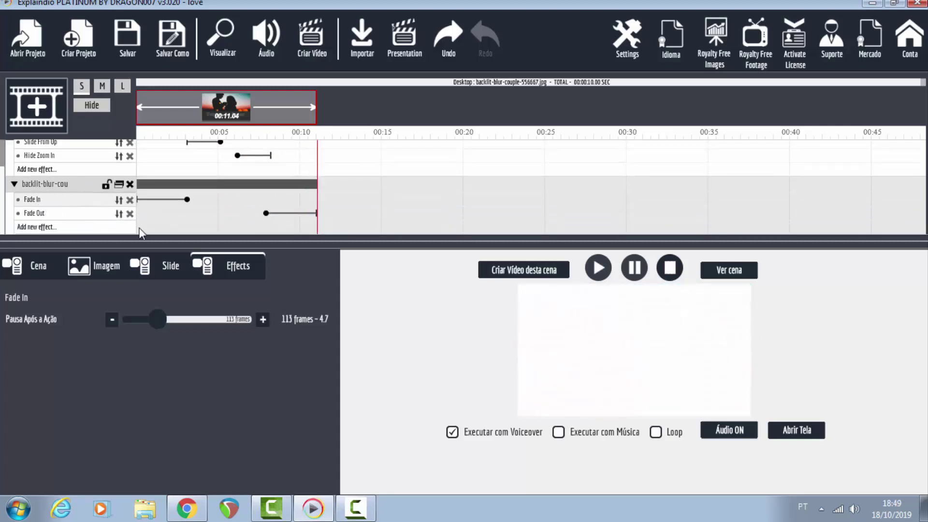
click(130, 213)
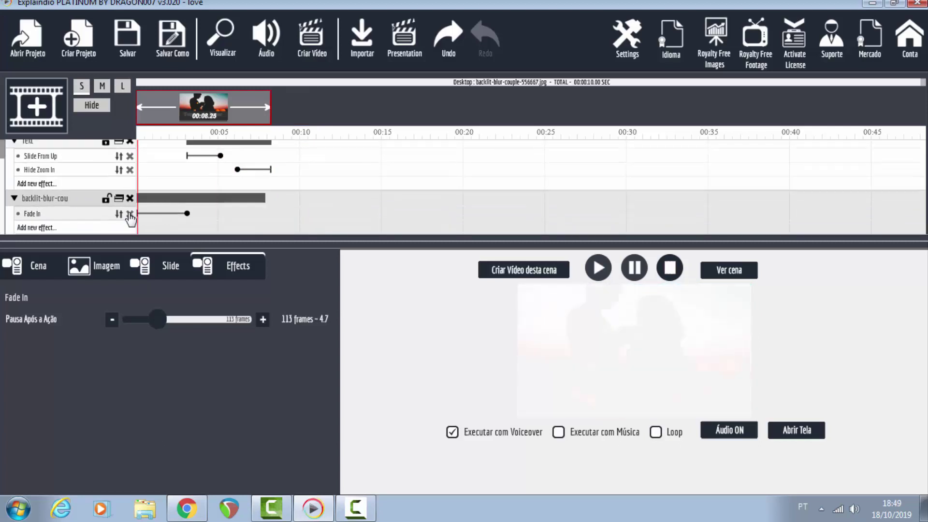
Add the Hide Zoom In Rotate exit preset to the couple photo and preview the scene.
click(43, 227)
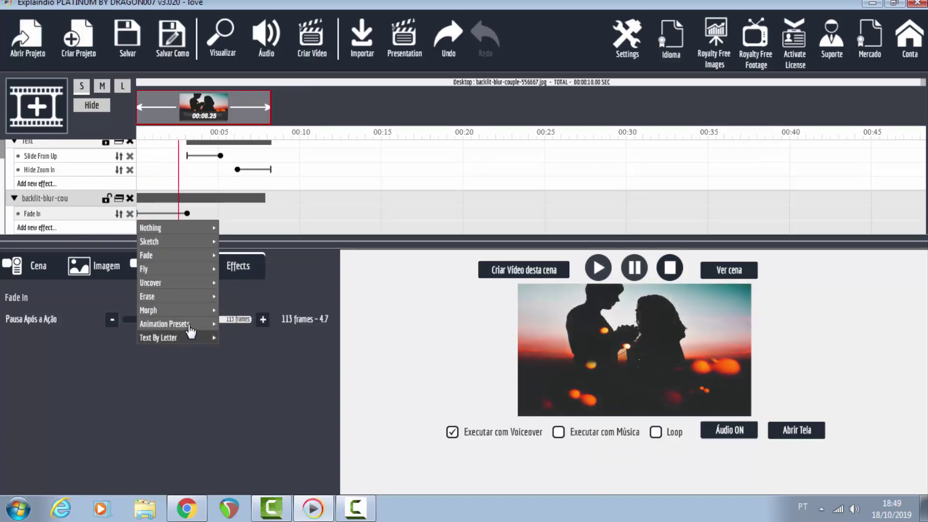
mouse_move(191, 325)
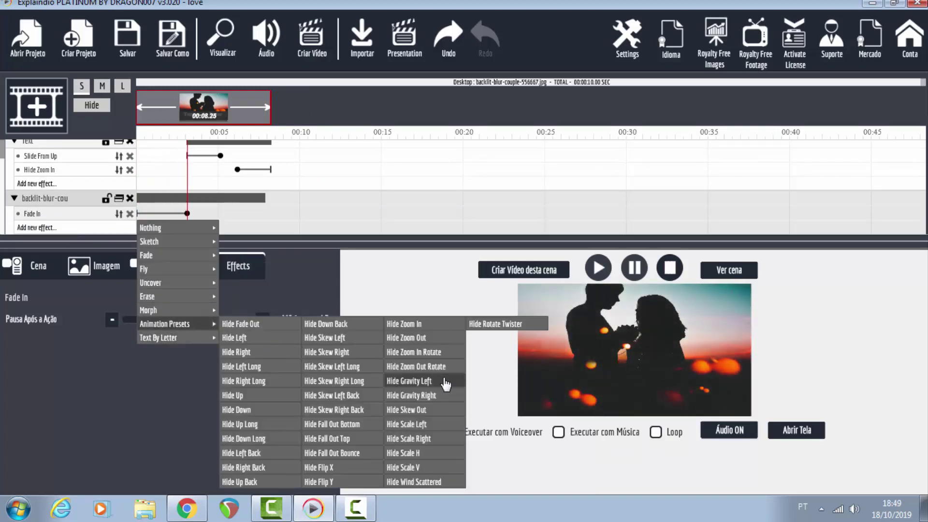
click(411, 352)
click(225, 49)
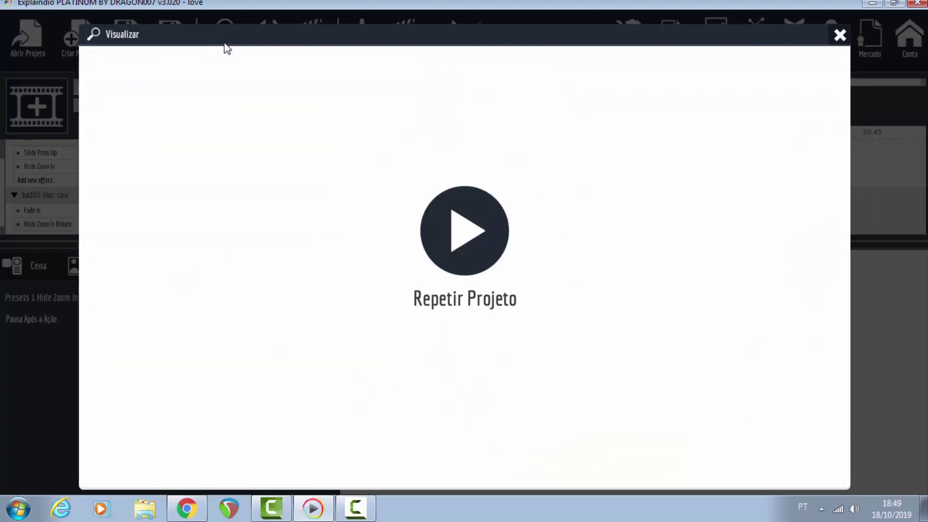
click(840, 35)
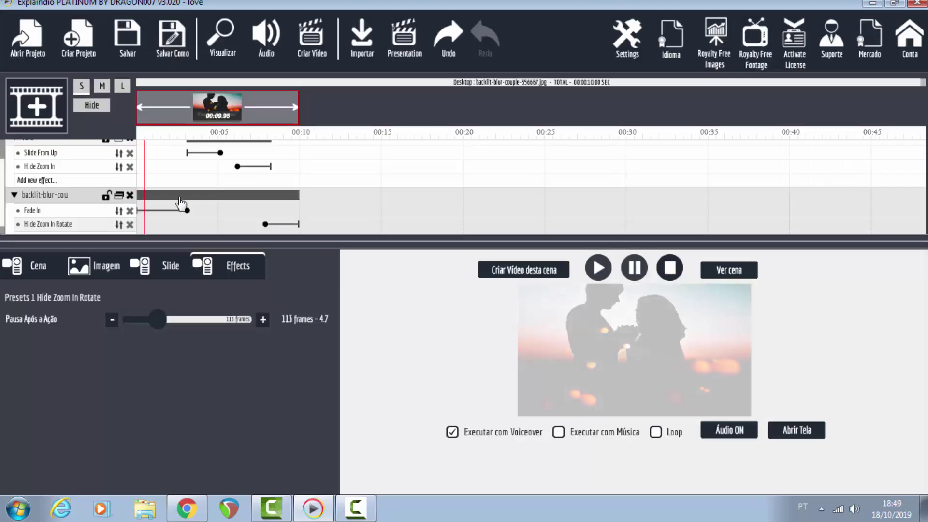
scroll(228, 163, up, 2)
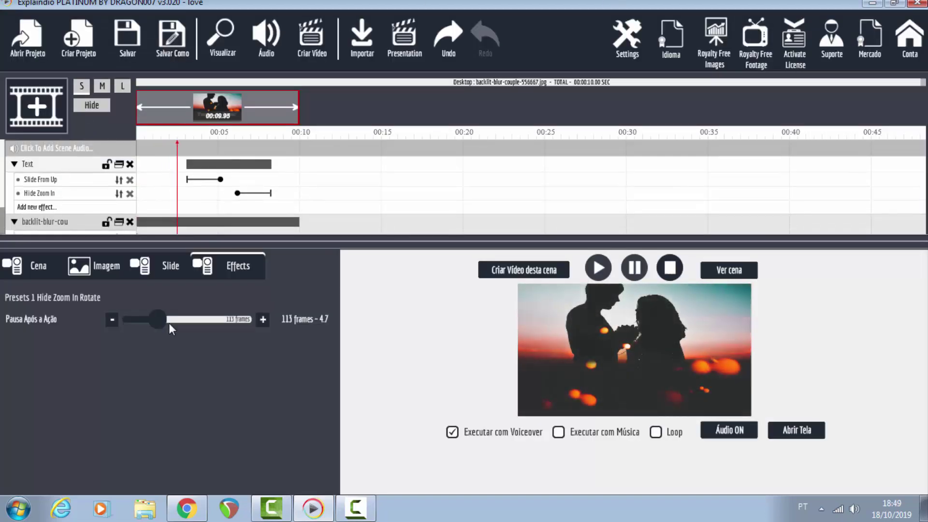
scroll(195, 152, down, 3)
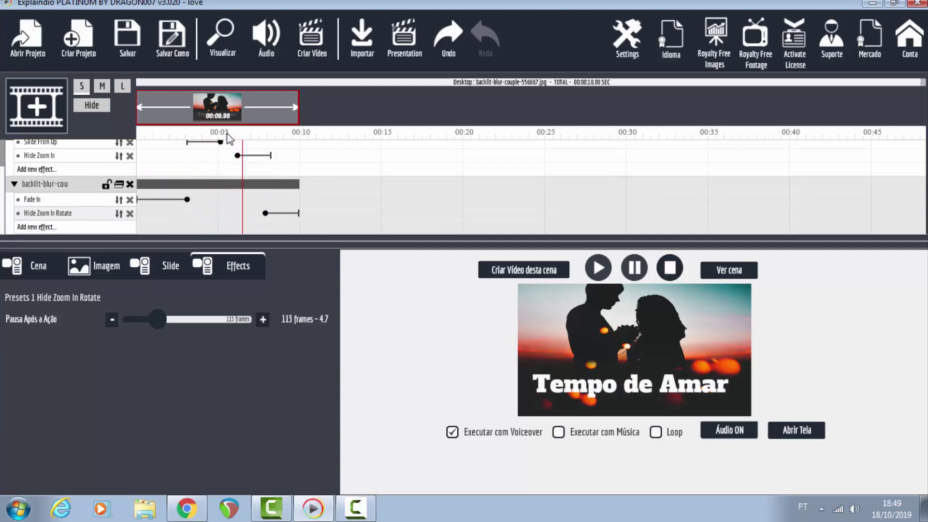
scroll(459, 181, up, 2)
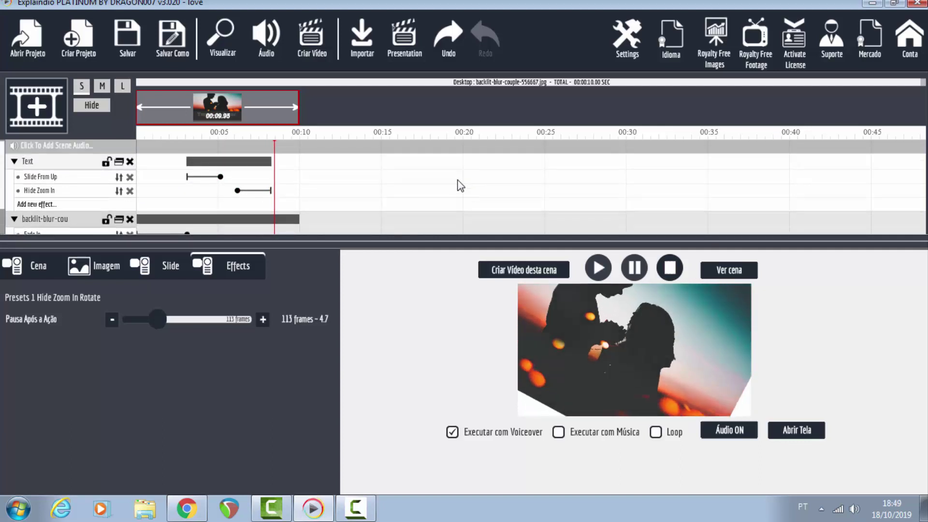
scroll(461, 186, down, 2)
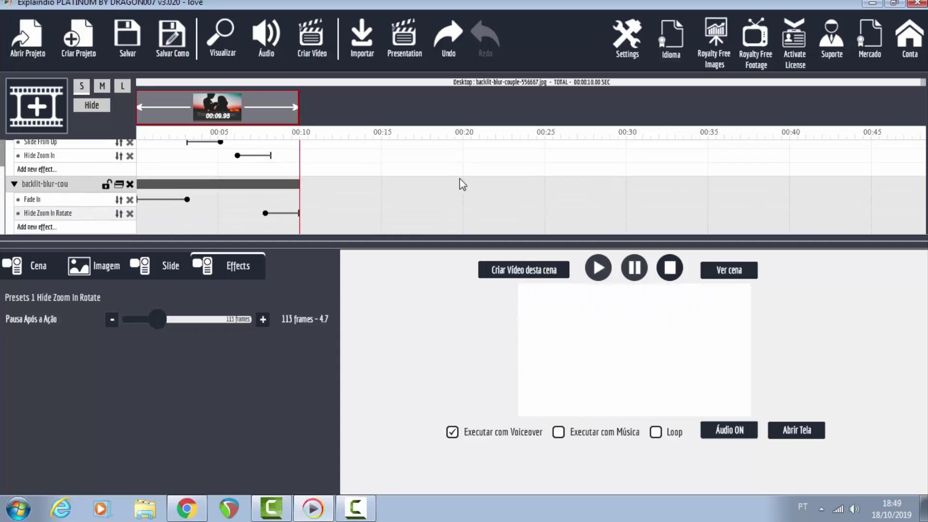
scroll(461, 184, up, 1)
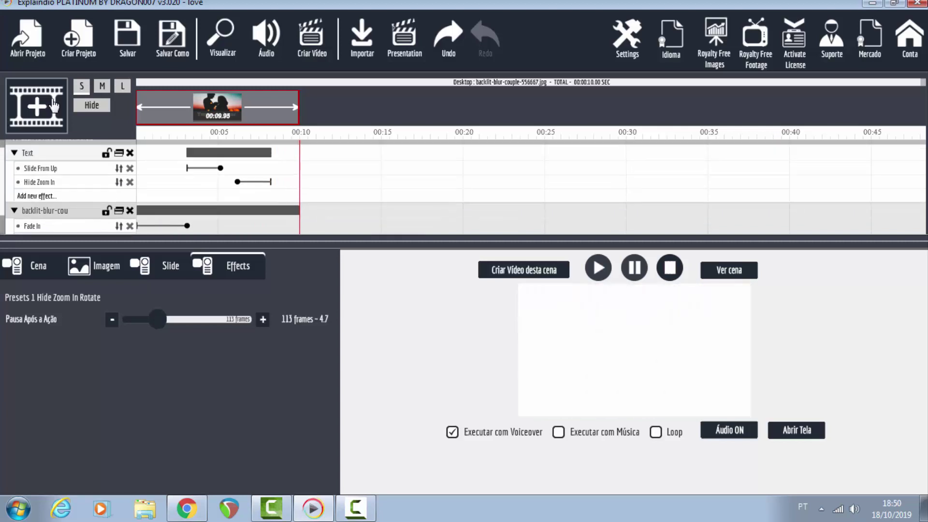